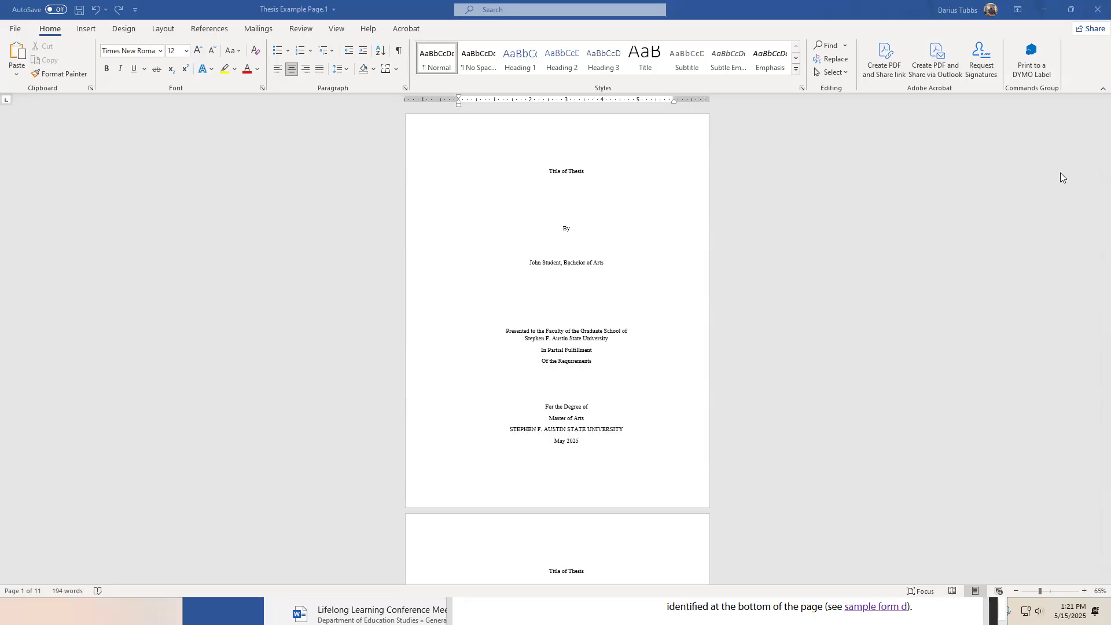
Look through the Acknowledgments and Chapter 1 pages to locate where the table of contents belongs.
{"action": "left_click_drag", "start_coordinate": [1103, 146], "coordinate": [1094, 248]}
{"action": "scroll", "coordinate": [849, 328], "scroll_direction": "down", "scroll_amount": 5}
{"action": "scroll", "coordinate": [741, 340], "scroll_direction": "down", "scroll_amount": 2}
{"action": "scroll", "coordinate": [637, 162], "scroll_direction": "up", "scroll_amount": 2}
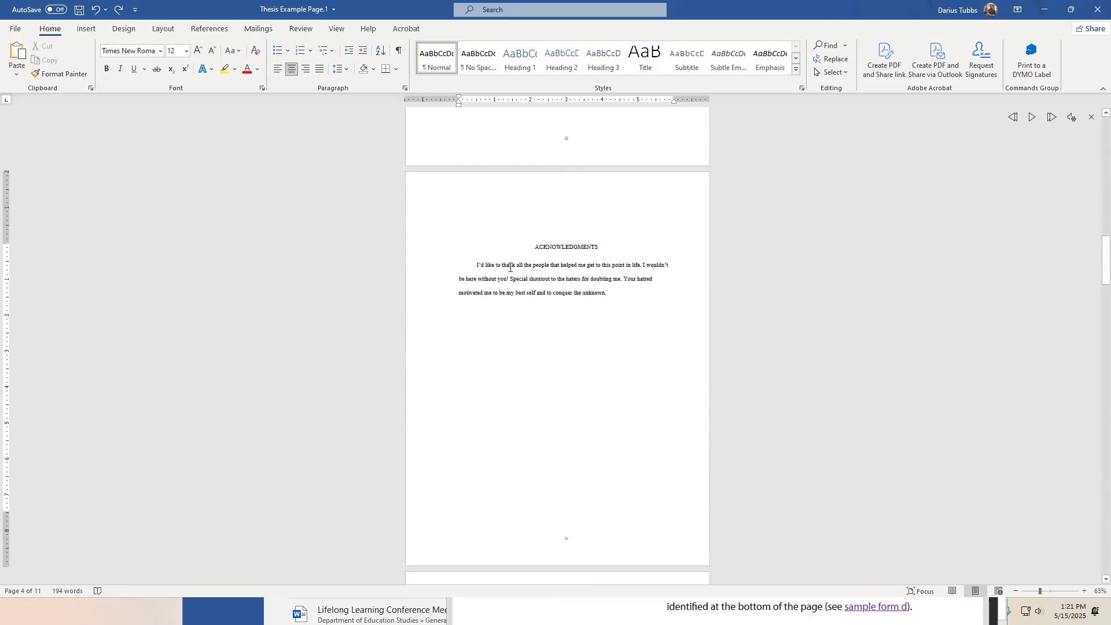
{"action": "scroll", "coordinate": [578, 397], "scroll_direction": "down", "scroll_amount": 2}
{"action": "left_click", "coordinate": [577, 388]}
{"action": "scroll", "coordinate": [577, 268], "scroll_direction": "down", "scroll_amount": 10}
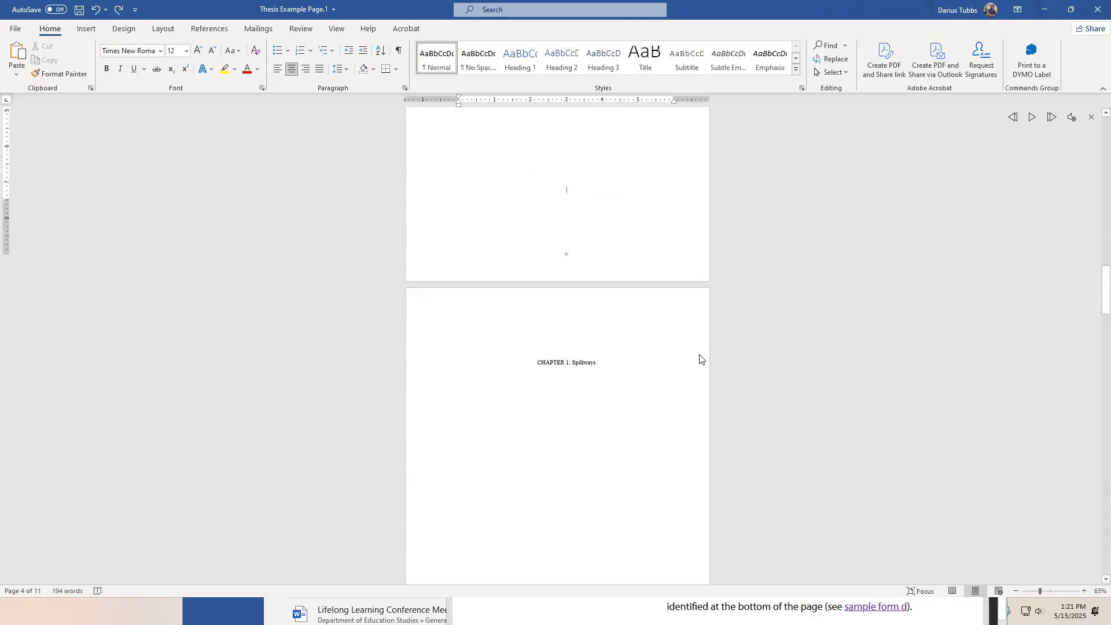
{"action": "scroll", "coordinate": [542, 365], "scroll_direction": "up", "scroll_amount": 8}
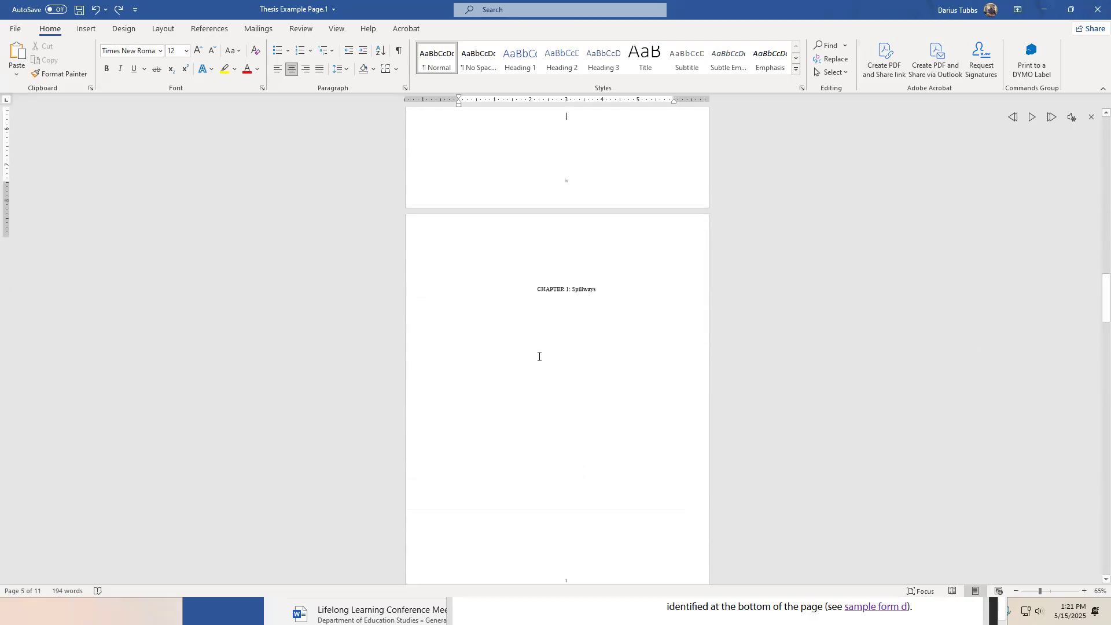
{"action": "scroll", "coordinate": [744, 294], "scroll_direction": "up", "scroll_amount": 3}
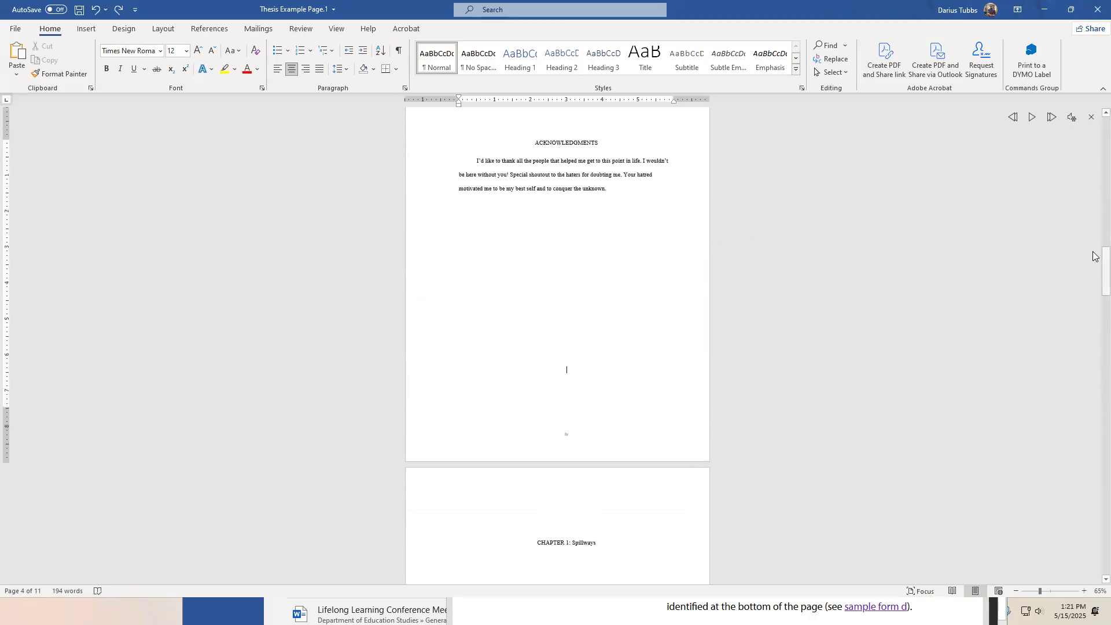
{"action": "left_click_drag", "start_coordinate": [1103, 257], "coordinate": [1094, 285]}
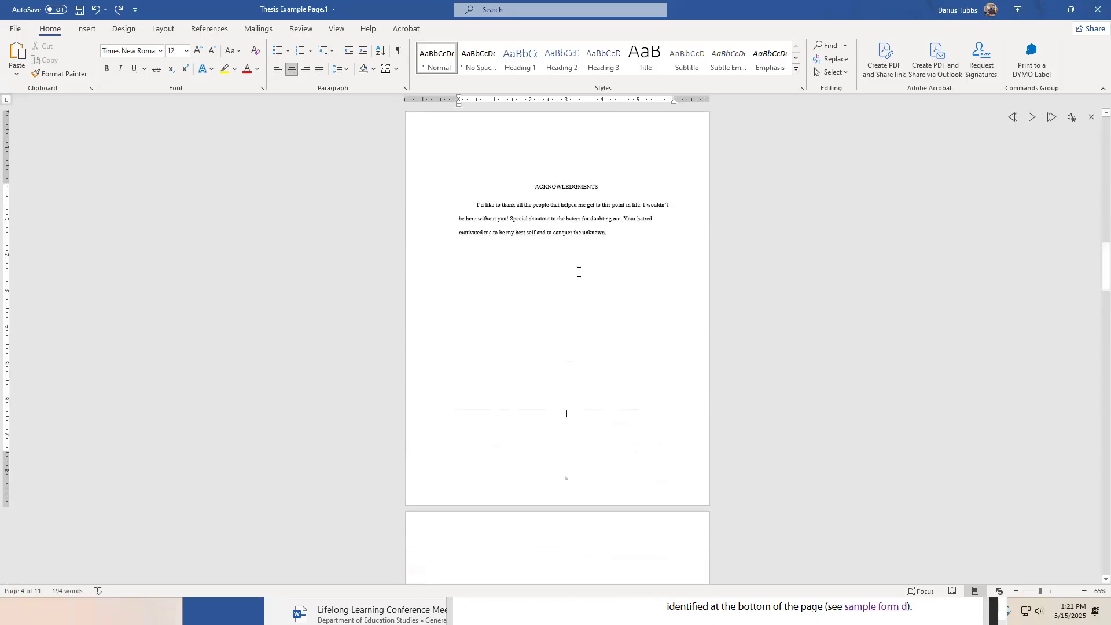
{"action": "scroll", "coordinate": [567, 413], "scroll_direction": "down", "scroll_amount": 5}
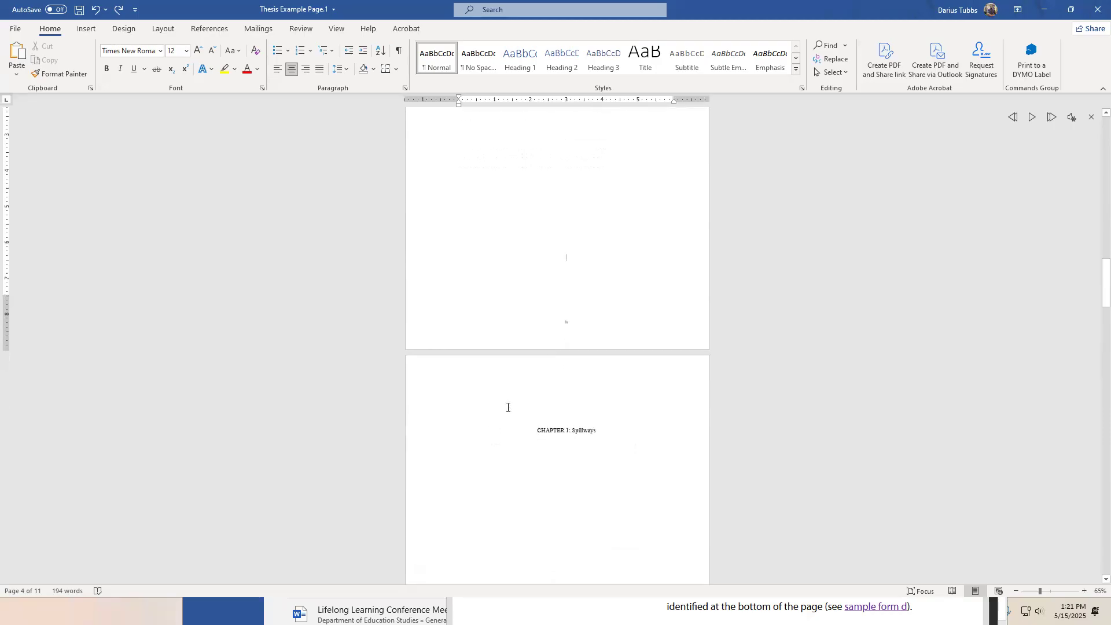
{"action": "scroll", "coordinate": [617, 220], "scroll_direction": "up", "scroll_amount": 5}
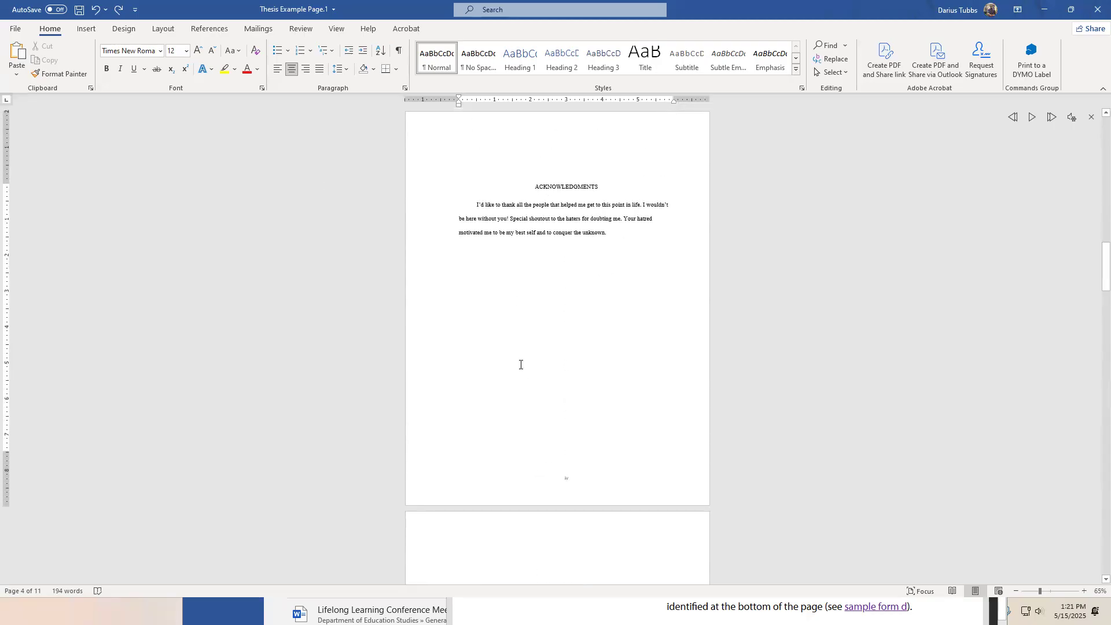
{"action": "scroll", "coordinate": [536, 345], "scroll_direction": "down", "scroll_amount": 3}
{"action": "scroll", "coordinate": [573, 373], "scroll_direction": "up", "scroll_amount": 1}
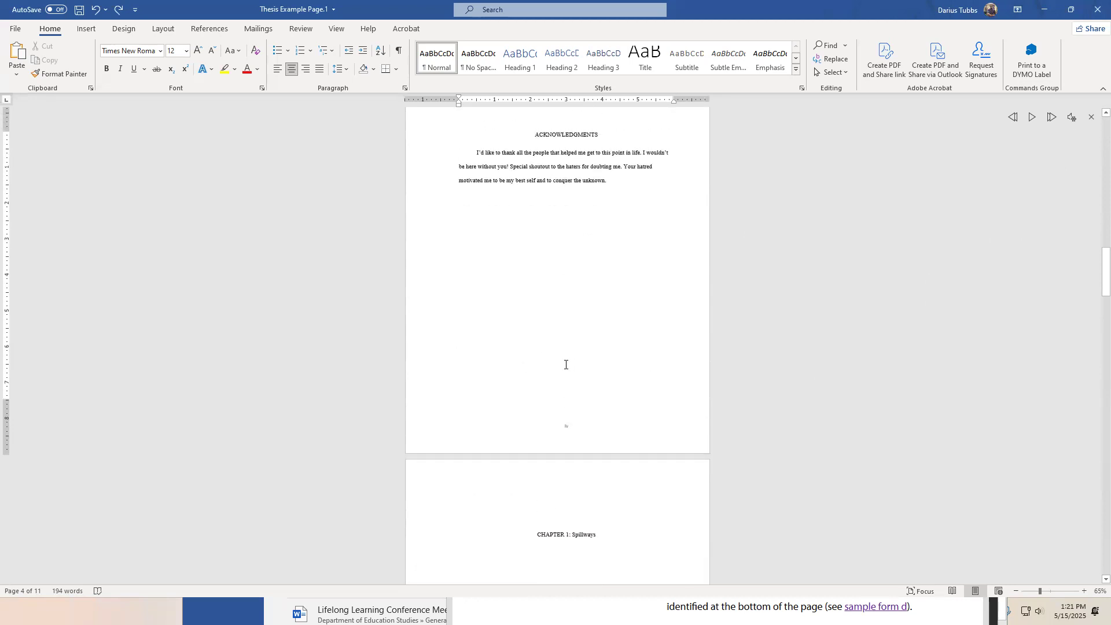
Insert a blank page between the Acknowledgments page and the Chapter 1 page.
{"action": "right_click", "coordinate": [566, 364]}
{"action": "left_click", "coordinate": [545, 354]}
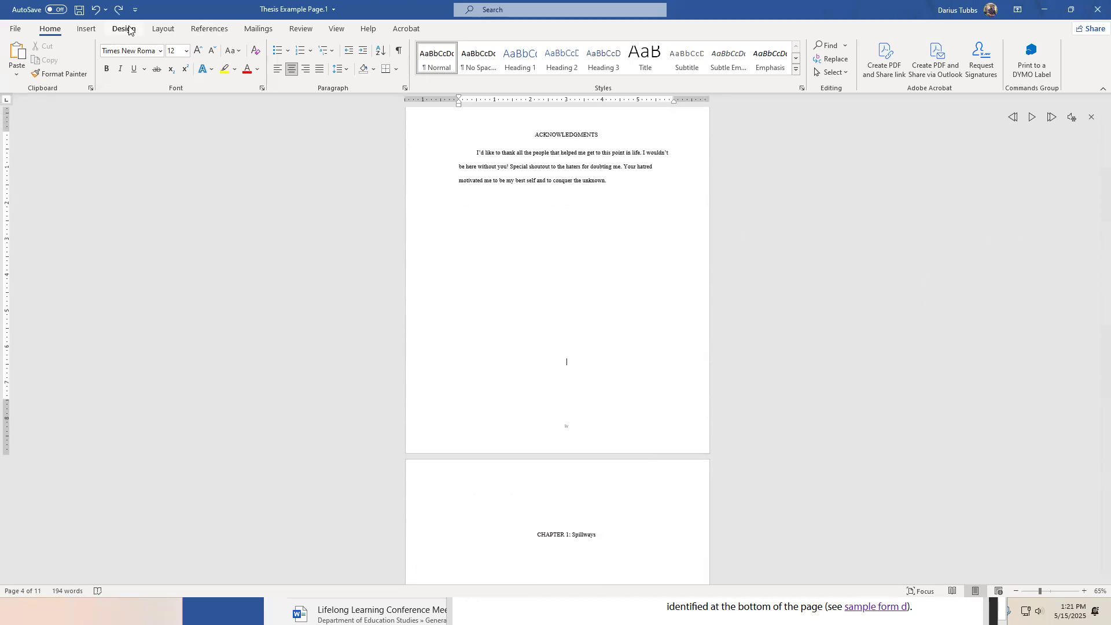
{"action": "left_click", "coordinate": [87, 28]}
{"action": "left_click", "coordinate": [41, 58]}
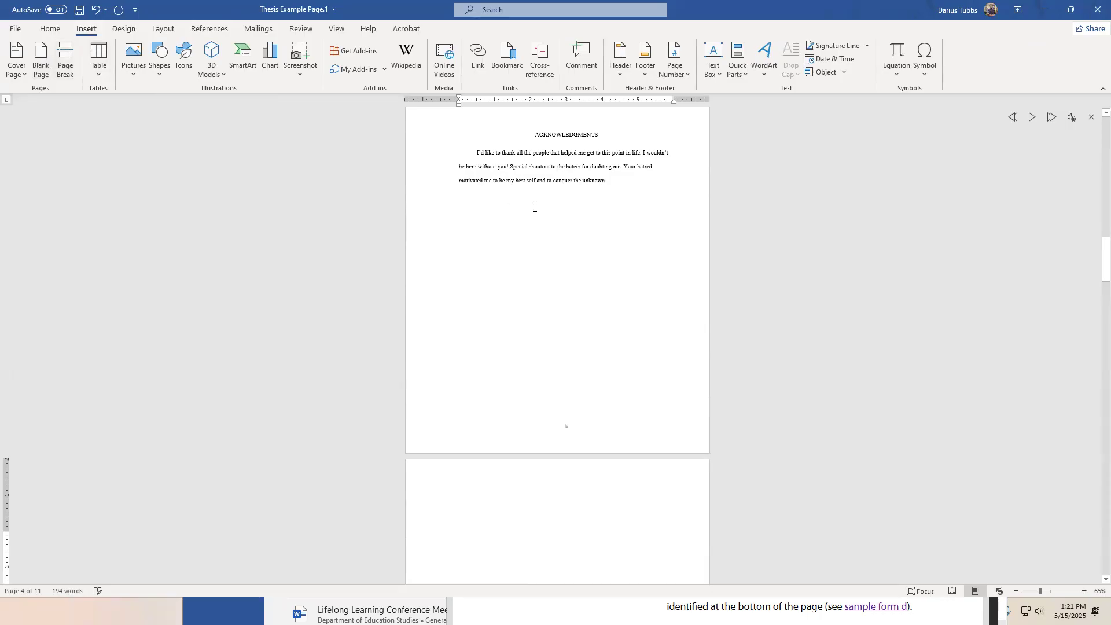
{"action": "scroll", "coordinate": [579, 260], "scroll_direction": "down", "scroll_amount": 15}
{"action": "key", "text": "Return"}
{"action": "key", "text": "Return"}
{"action": "key", "text": "Return"}
{"action": "key", "text": "Return"}
{"action": "key", "text": "Return"}
{"action": "key", "text": "Return"}
{"action": "key", "text": "Return"}
{"action": "key", "text": "Return"}
{"action": "key", "text": "Return"}
{"action": "key", "text": "Return"}
{"action": "key", "text": "Return"}
{"action": "key", "text": "Return"}
{"action": "key", "text": "Return"}
{"action": "key", "text": "Return"}
{"action": "key", "text": "Return"}
{"action": "key", "text": "Return"}
{"action": "scroll", "coordinate": [579, 271], "scroll_direction": "up", "scroll_amount": 5}
{"action": "scroll", "coordinate": [571, 283], "scroll_direction": "down", "scroll_amount": 4}
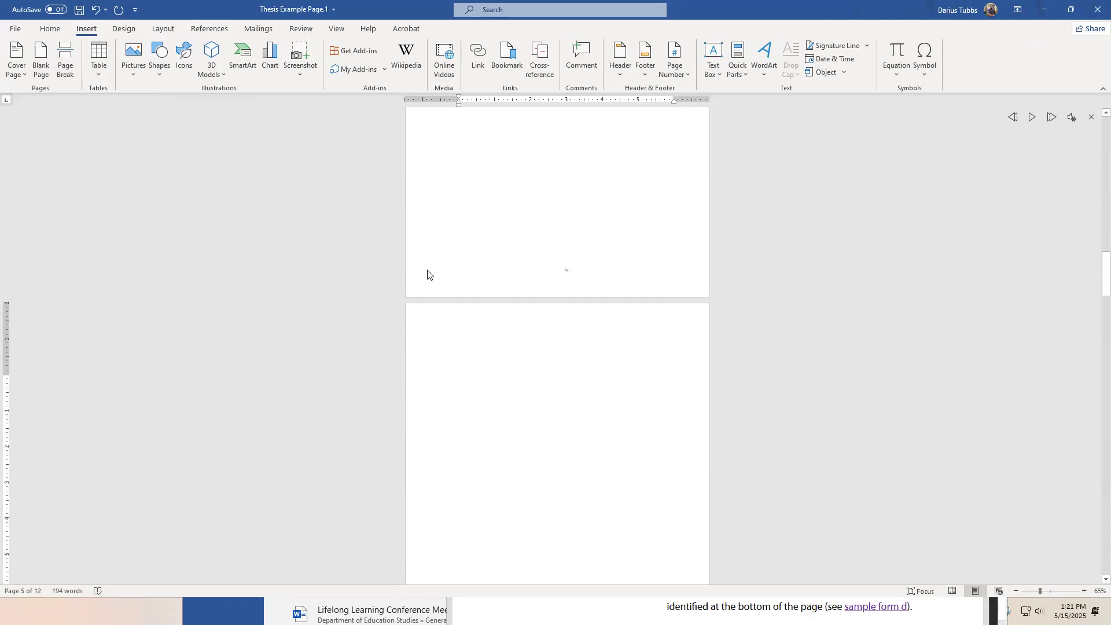
Insert a table of contents on the new blank page using the built-in Automatic Table 1 layout.
{"action": "left_click", "coordinate": [206, 29]}
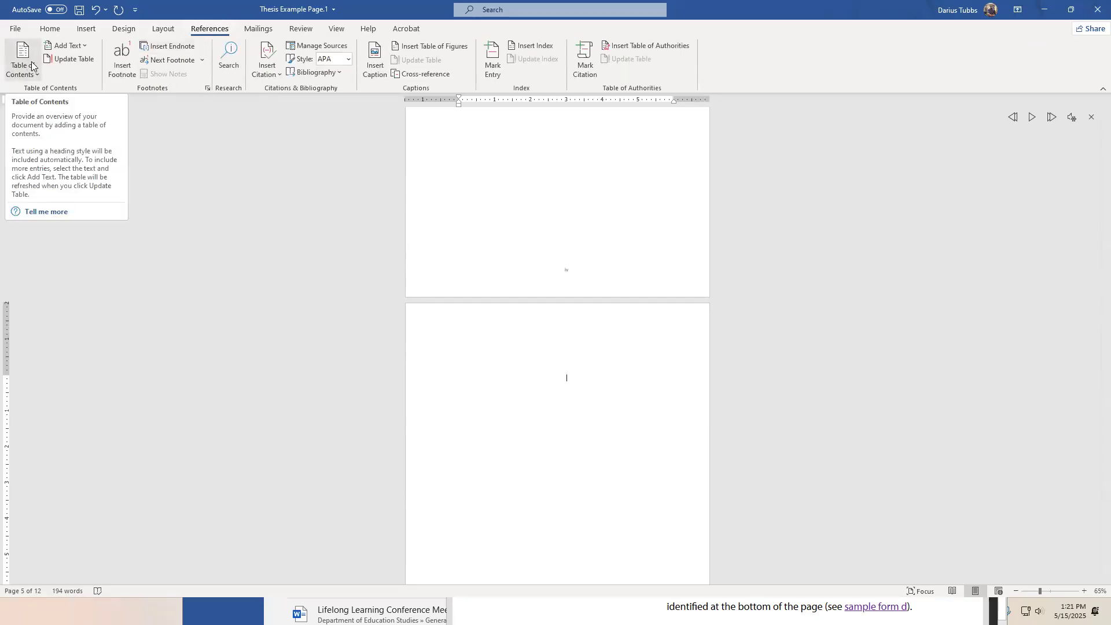
{"action": "left_click", "coordinate": [31, 61]}
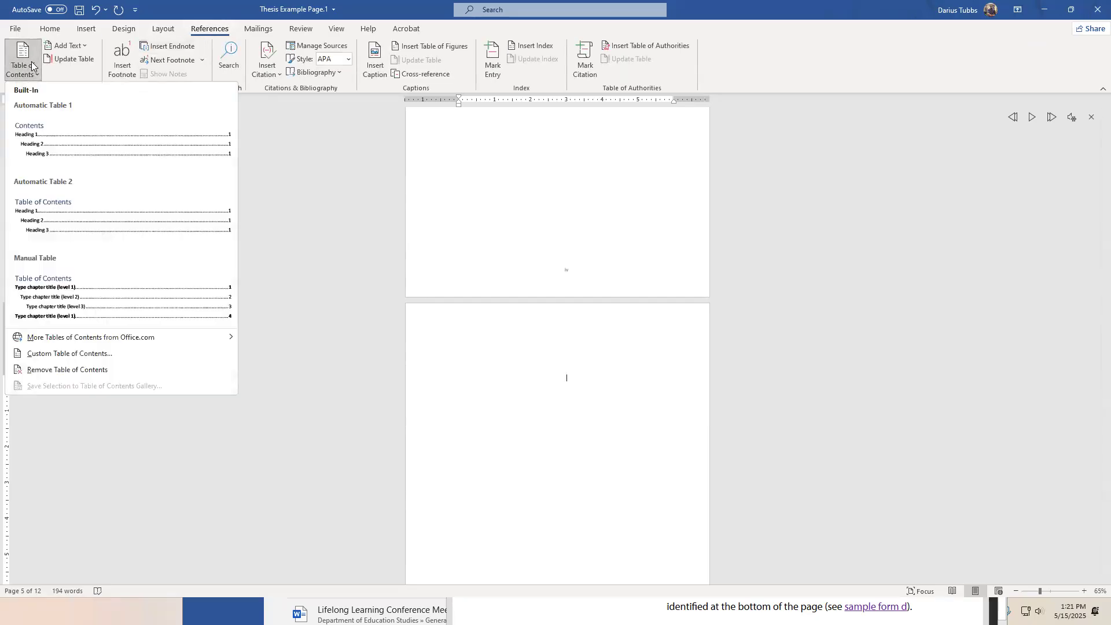
{"action": "left_click", "coordinate": [62, 147]}
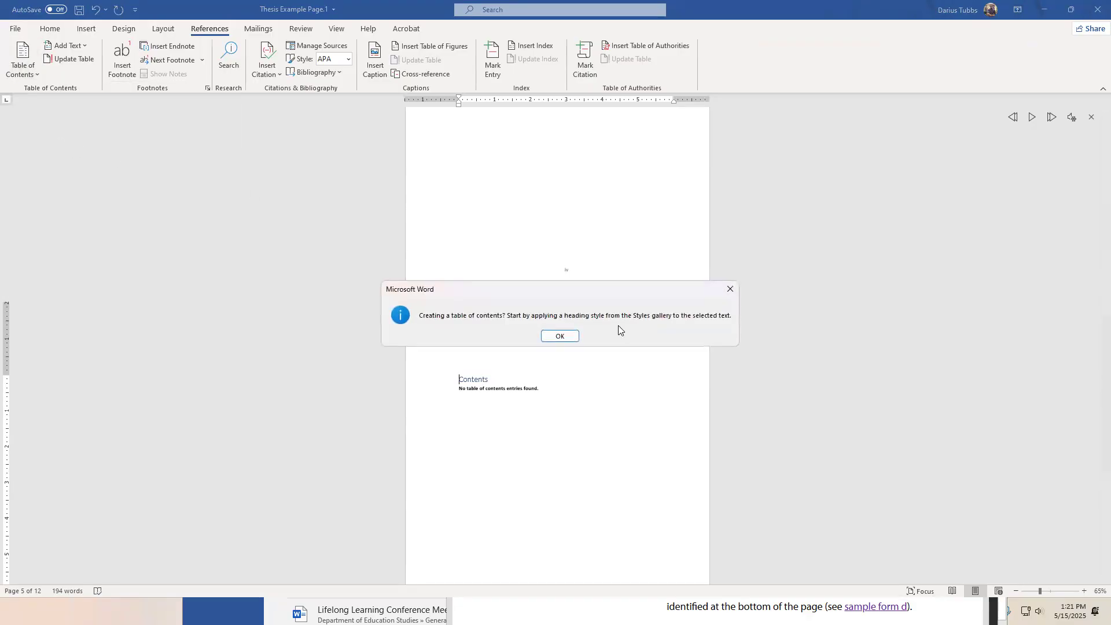
{"action": "key", "text": "XF86AudioLowerVolume"}
{"action": "left_click", "coordinate": [558, 339]}
Replace the title of the inserted contents table with "TABLE OF CONTENTS".
{"action": "scroll", "coordinate": [533, 409], "scroll_direction": "up", "scroll_amount": 1}
{"action": "scroll", "coordinate": [578, 377], "scroll_direction": "down", "scroll_amount": 8}
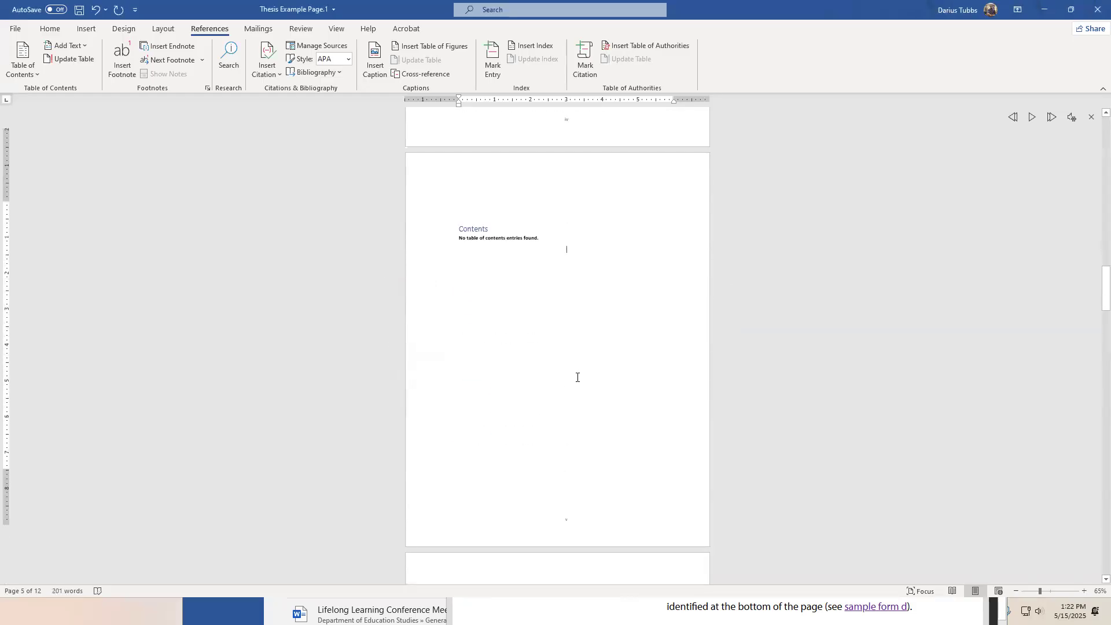
{"action": "scroll", "coordinate": [574, 353], "scroll_direction": "up", "scroll_amount": 1}
{"action": "scroll", "coordinate": [574, 353], "scroll_direction": "up", "scroll_amount": 4}
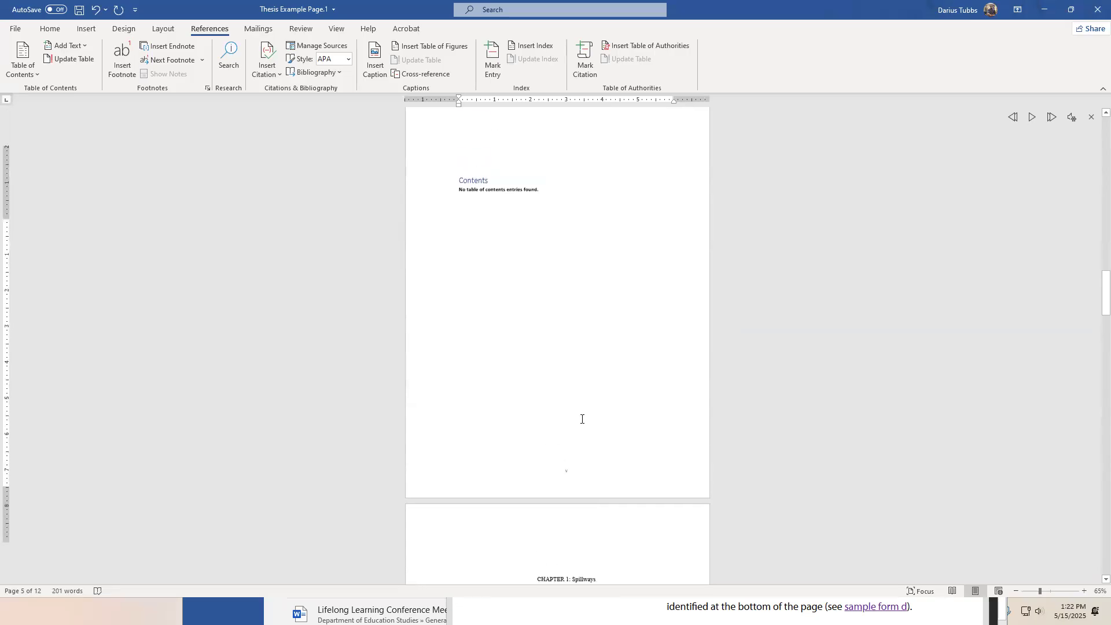
{"action": "left_click", "coordinate": [532, 284]}
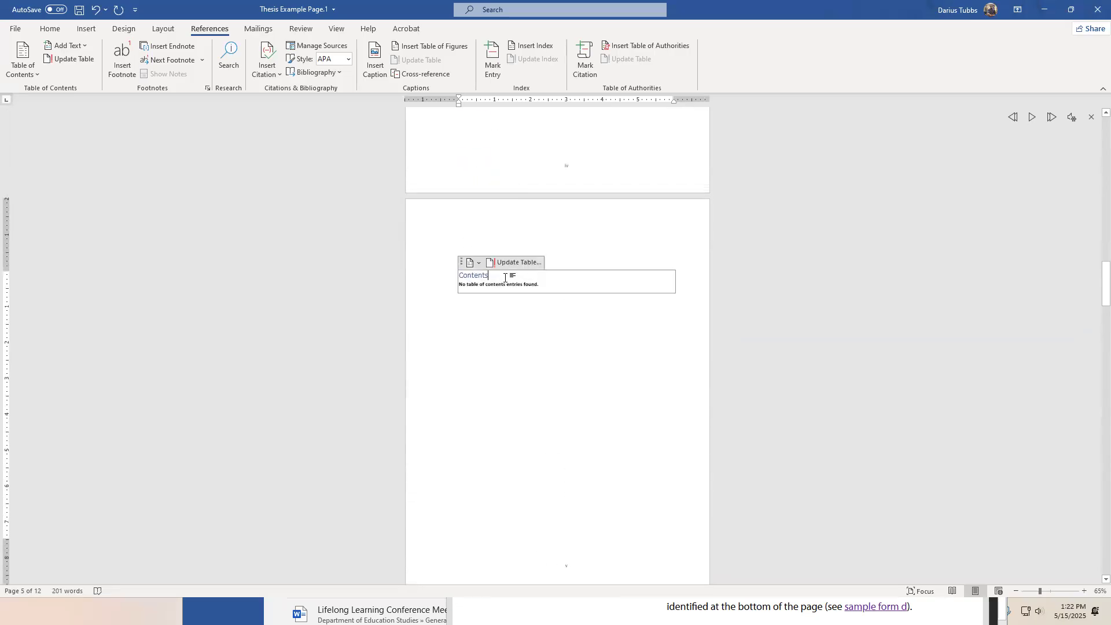
{"action": "left_click", "coordinate": [497, 277]}
{"action": "left_click_drag", "start_coordinate": [490, 277], "coordinate": [458, 277]}
{"action": "type", "text": "TABLE OF CONTENTS"}
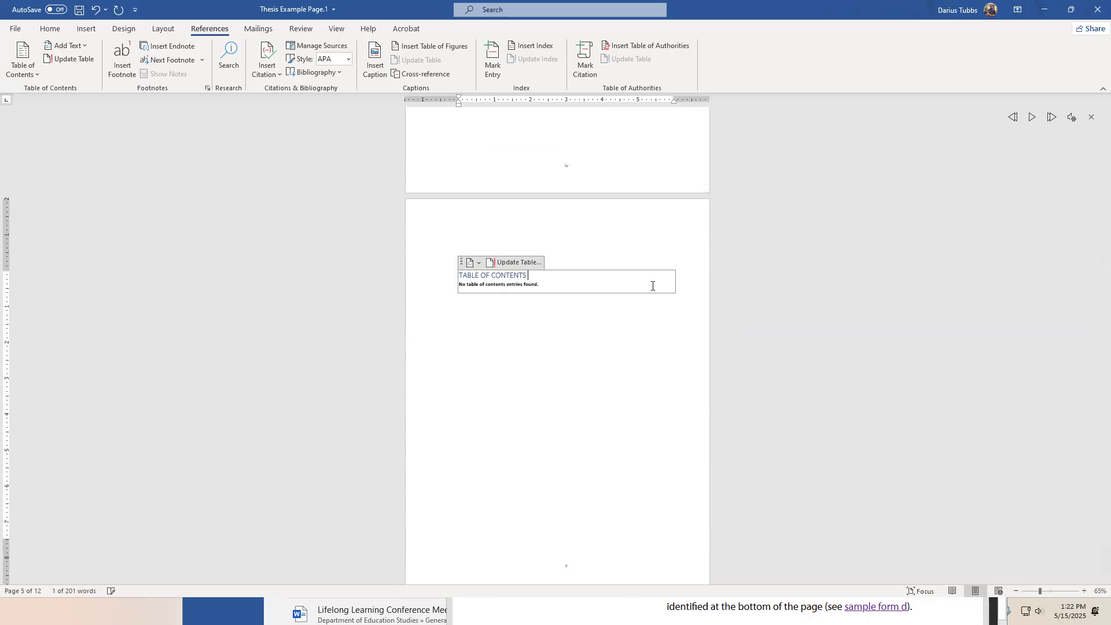
Center the "TABLE OF CONTENTS" title on its page.
{"action": "triple_click", "coordinate": [513, 276]}
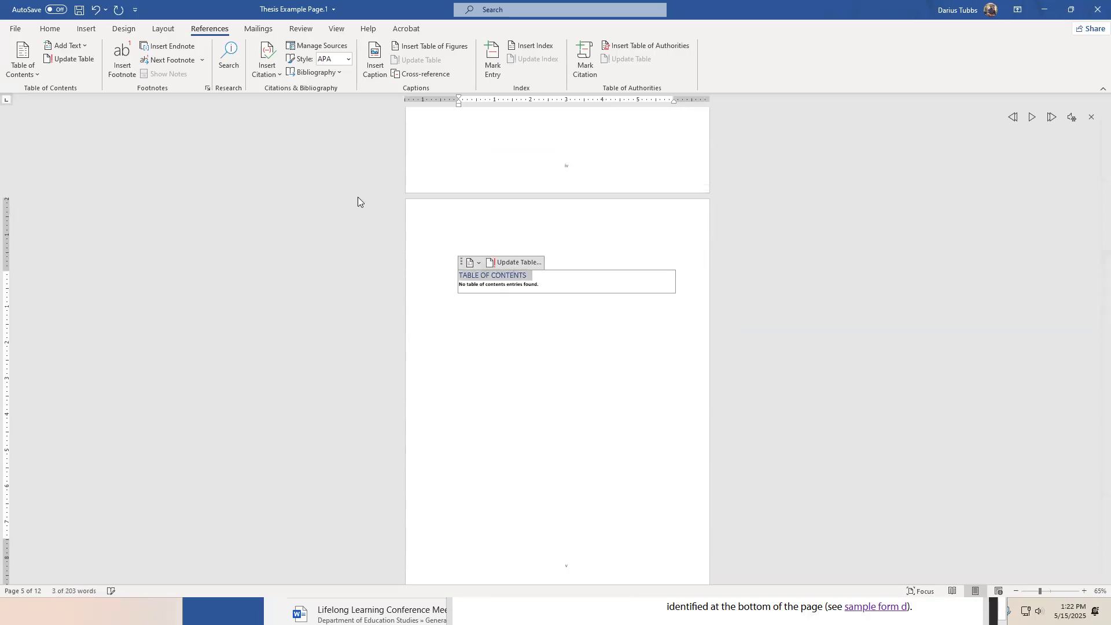
{"action": "left_click", "coordinate": [51, 28]}
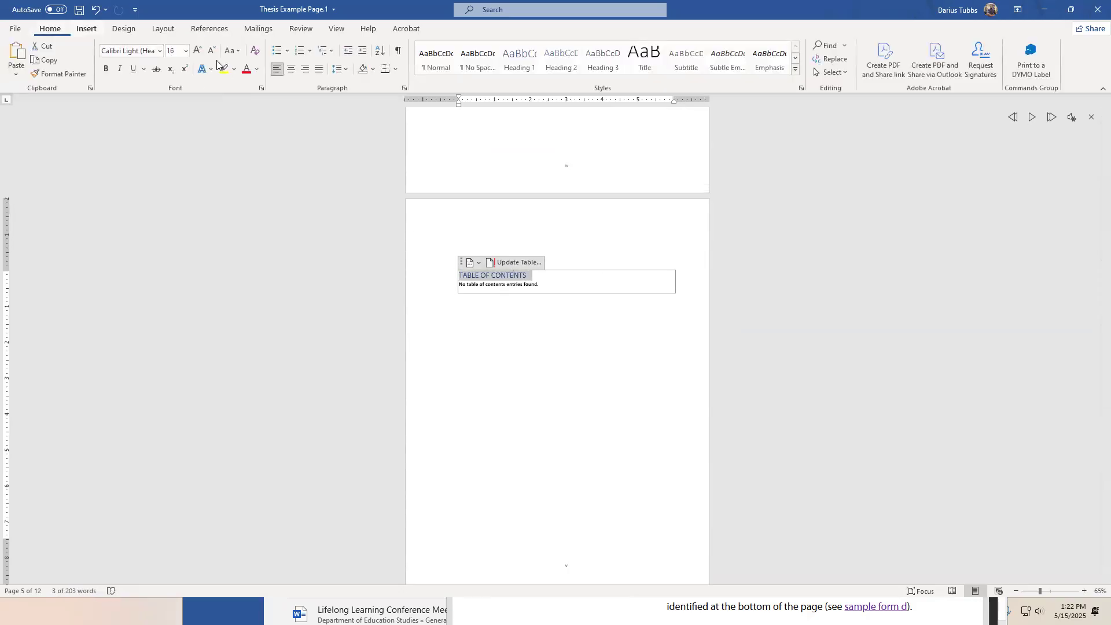
{"action": "left_click", "coordinate": [291, 69]}
{"action": "left_click", "coordinate": [489, 318]}
Apply the Heading 1 style to the "CHAPTER 1: Spillways" title and center it.
{"action": "scroll", "coordinate": [511, 326], "scroll_direction": "up", "scroll_amount": 2}
{"action": "scroll", "coordinate": [553, 370], "scroll_direction": "up", "scroll_amount": 4}
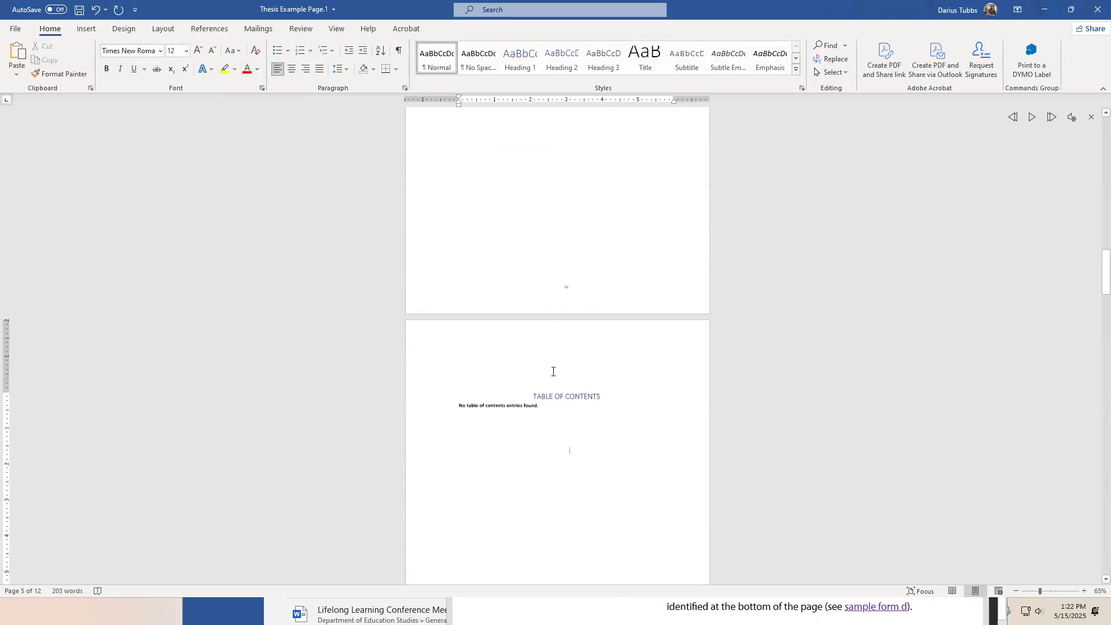
{"action": "scroll", "coordinate": [573, 409], "scroll_direction": "down", "scroll_amount": 10}
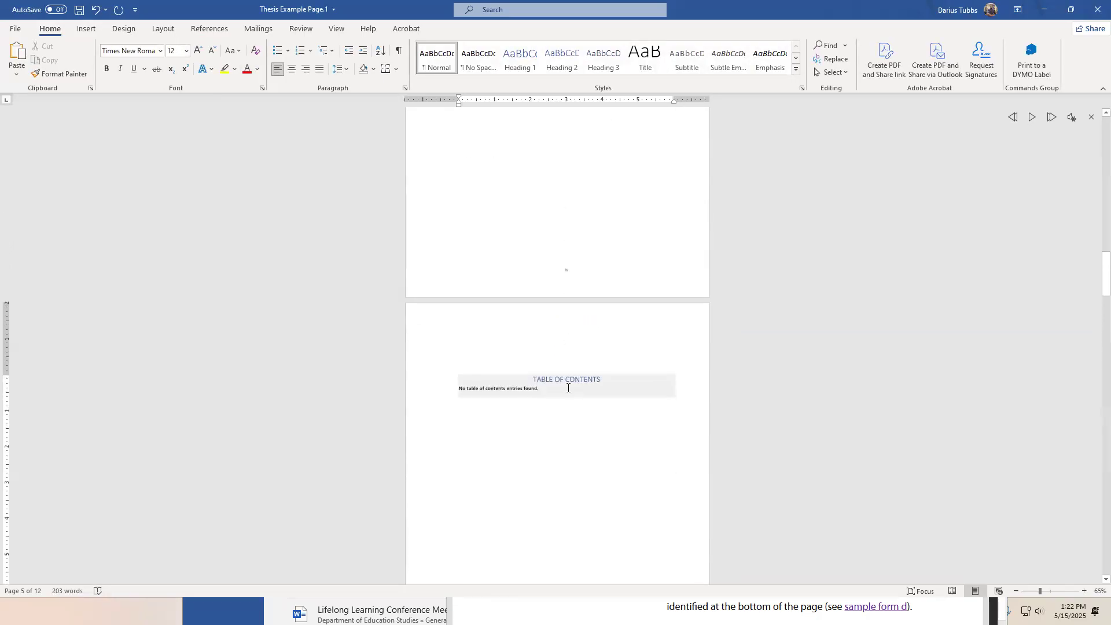
{"action": "scroll", "coordinate": [526, 191], "scroll_direction": "up", "scroll_amount": 2}
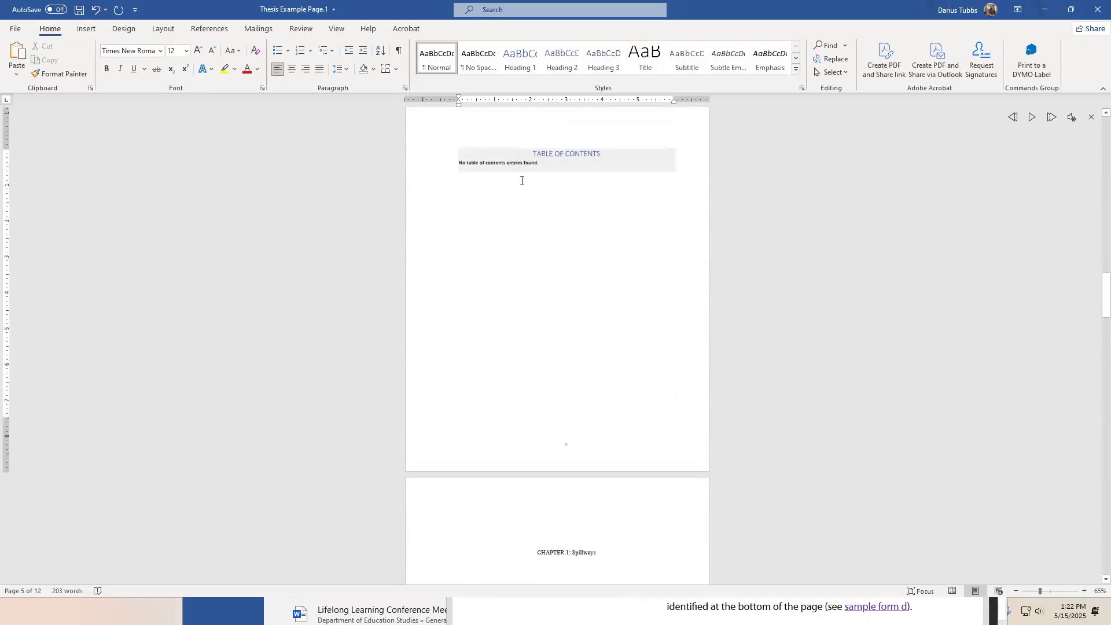
{"action": "scroll", "coordinate": [523, 285], "scroll_direction": "down", "scroll_amount": 6}
{"action": "scroll", "coordinate": [529, 297], "scroll_direction": "down", "scroll_amount": 1}
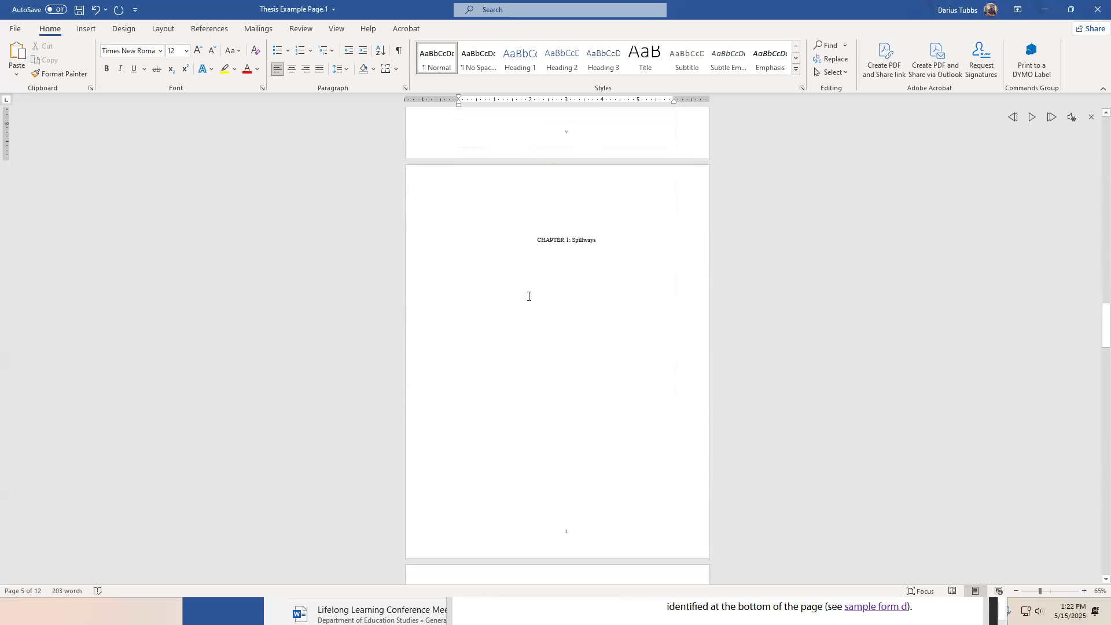
{"action": "scroll", "coordinate": [529, 297], "scroll_direction": "up", "scroll_amount": 2}
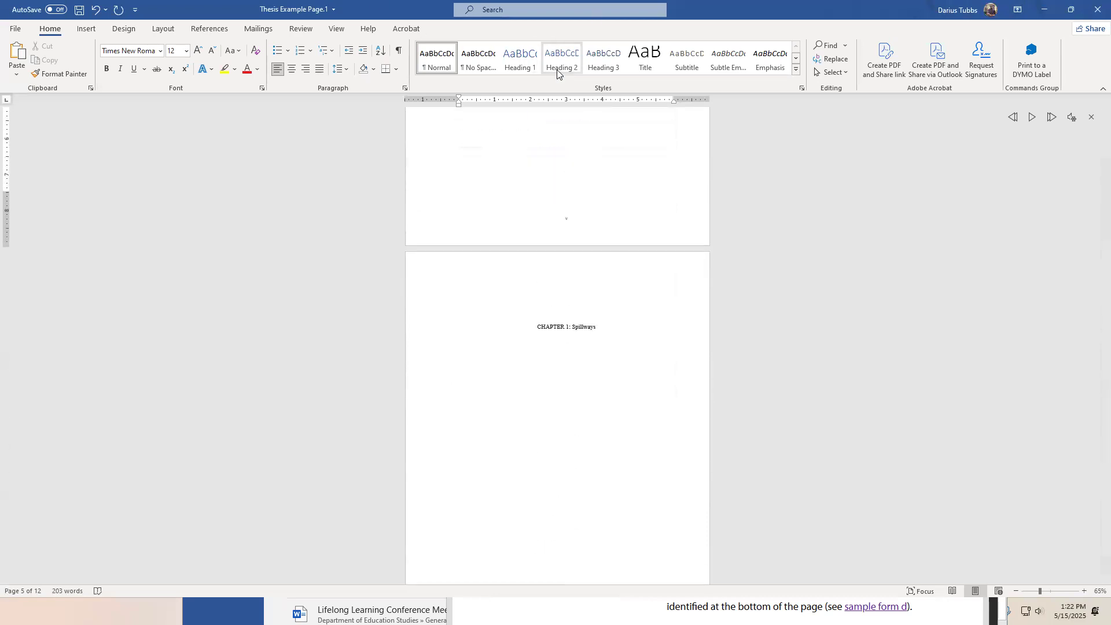
{"action": "scroll", "coordinate": [613, 318], "scroll_direction": "down", "scroll_amount": 1}
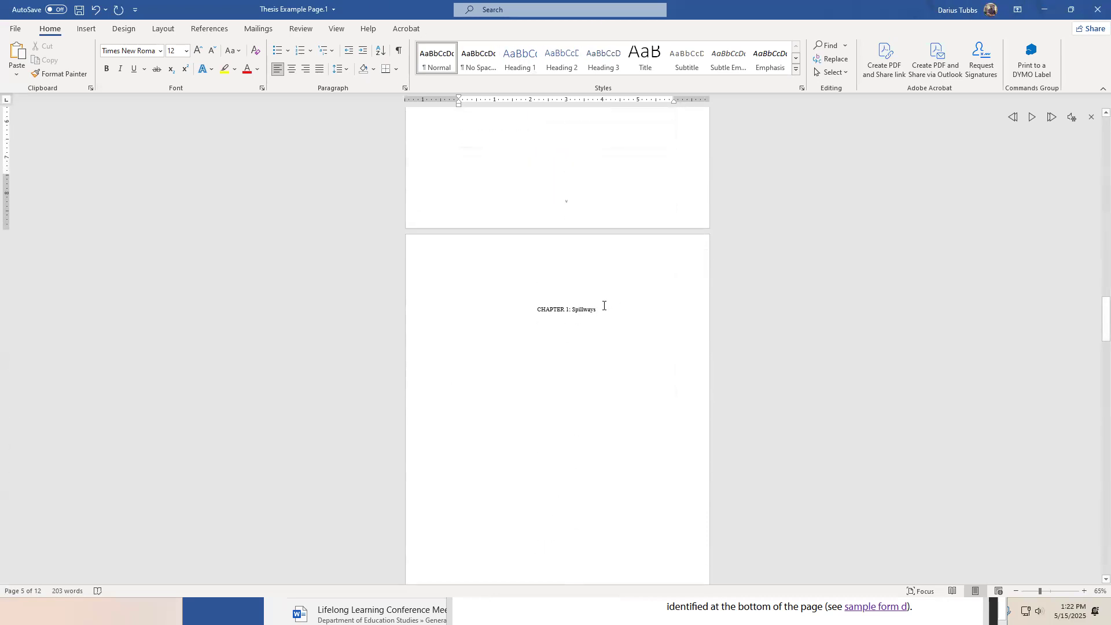
{"action": "triple_click", "coordinate": [562, 310]}
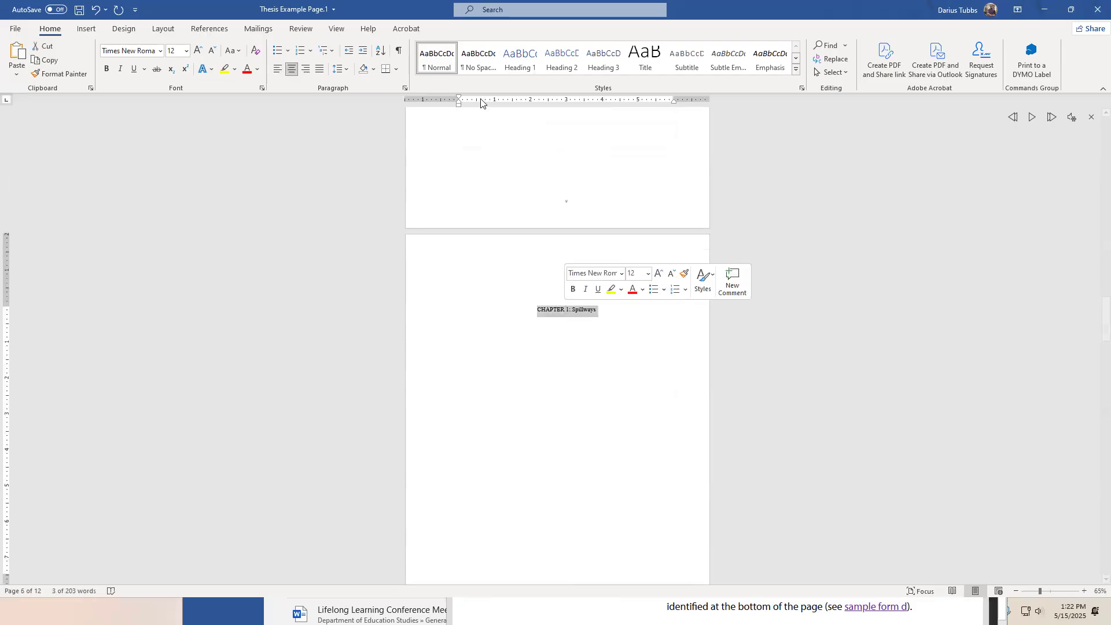
{"action": "left_click", "coordinate": [517, 60]}
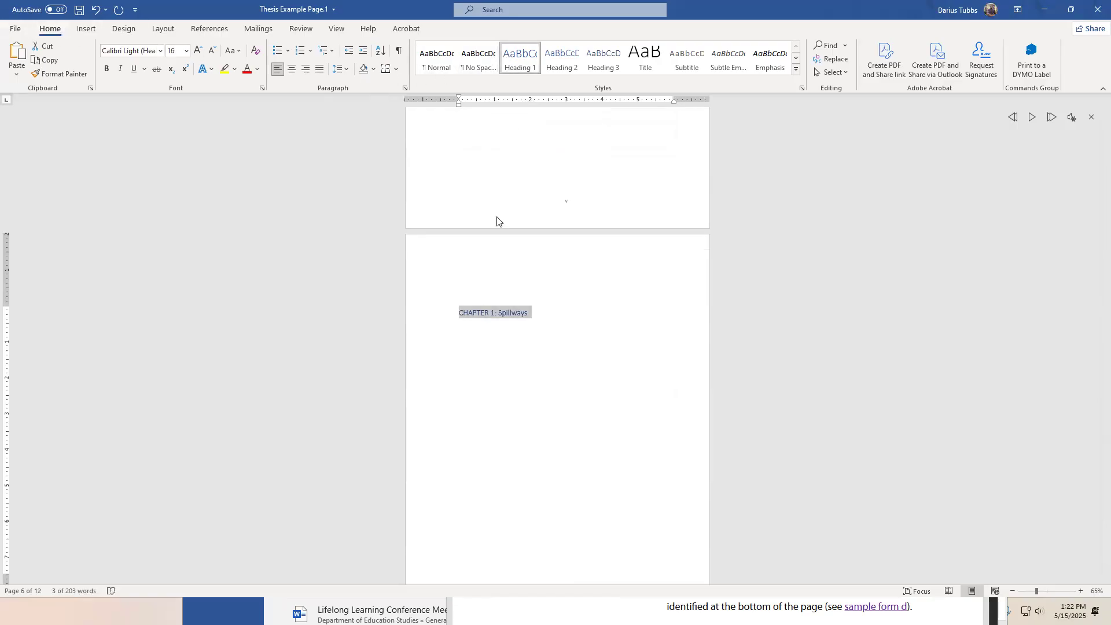
{"action": "left_click", "coordinate": [290, 70]}
Apply the Heading 1 style to the "CHAPTER 2: Dance Macabre" title and center it.
{"action": "scroll", "coordinate": [571, 301], "scroll_direction": "down", "scroll_amount": 10}
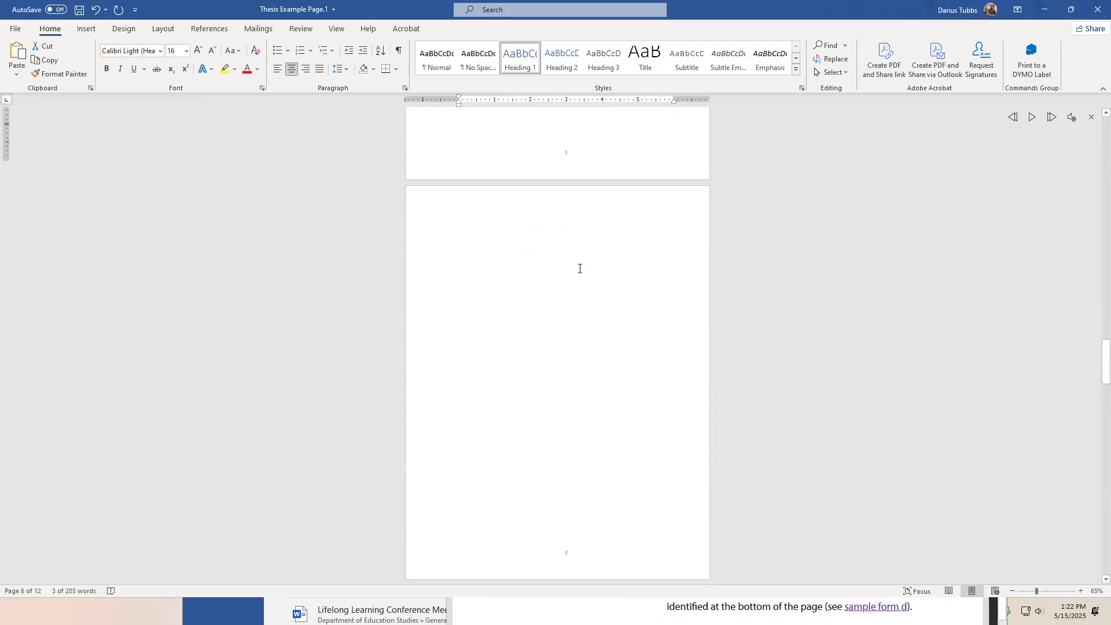
{"action": "scroll", "coordinate": [577, 270], "scroll_direction": "down", "scroll_amount": 10}
{"action": "left_click", "coordinate": [565, 241]}
{"action": "triple_click", "coordinate": [566, 242]}
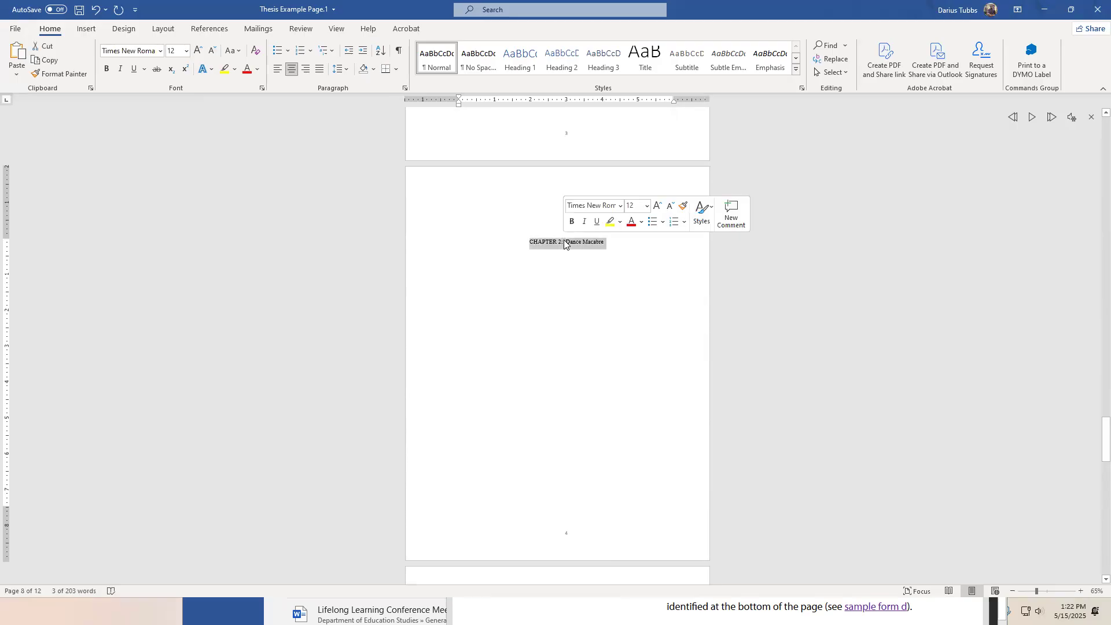
{"action": "left_click", "coordinate": [522, 65]}
{"action": "left_click", "coordinate": [521, 65]}
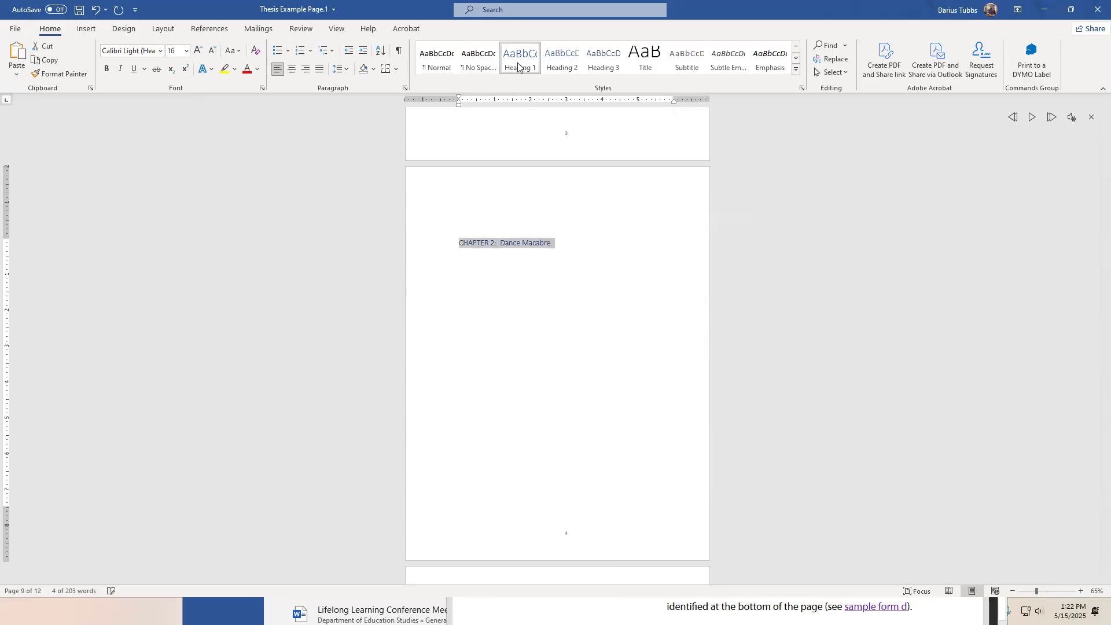
{"action": "left_click", "coordinate": [294, 69]}
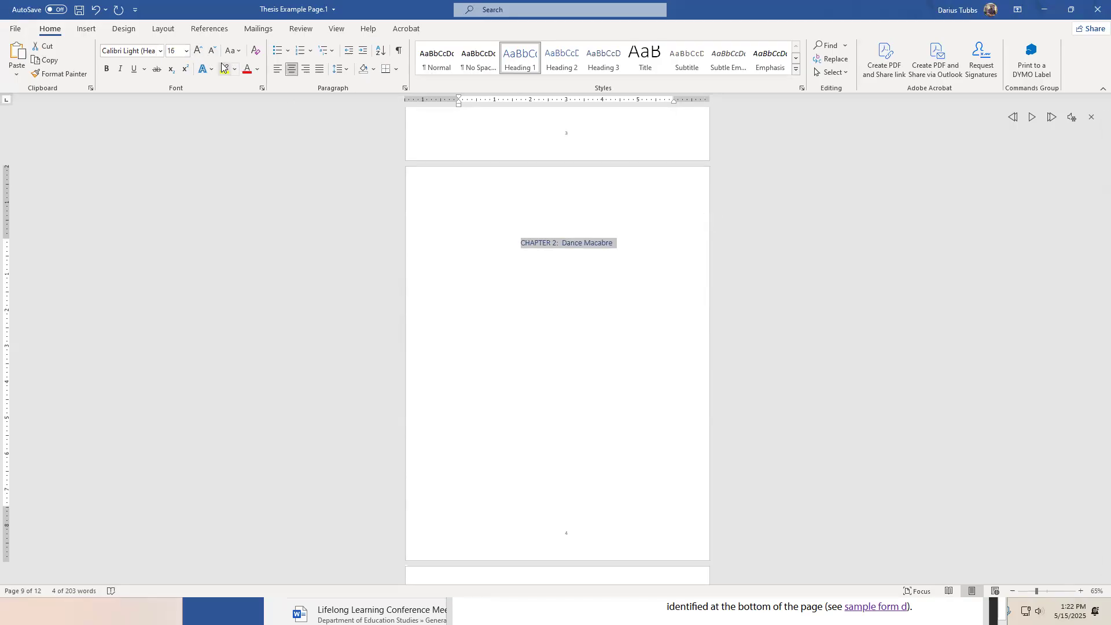
Apply the Heading 2 style to the "CHAPTER 2.1: Guiding Lights" subchapter title.
{"action": "scroll", "coordinate": [565, 240], "scroll_direction": "down", "scroll_amount": 8}
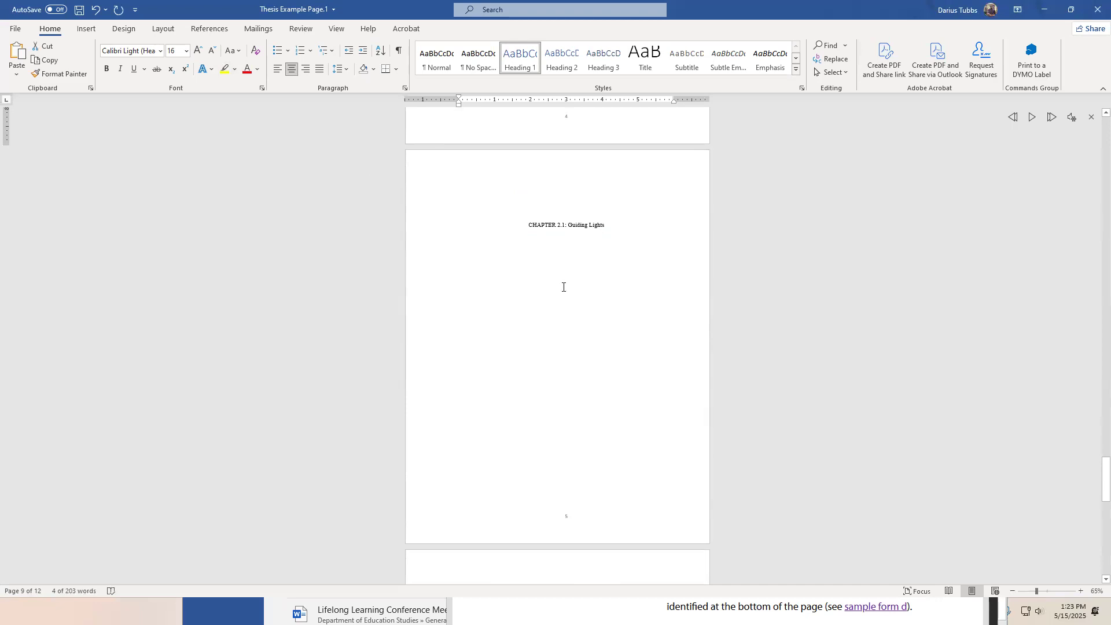
{"action": "triple_click", "coordinate": [560, 227]}
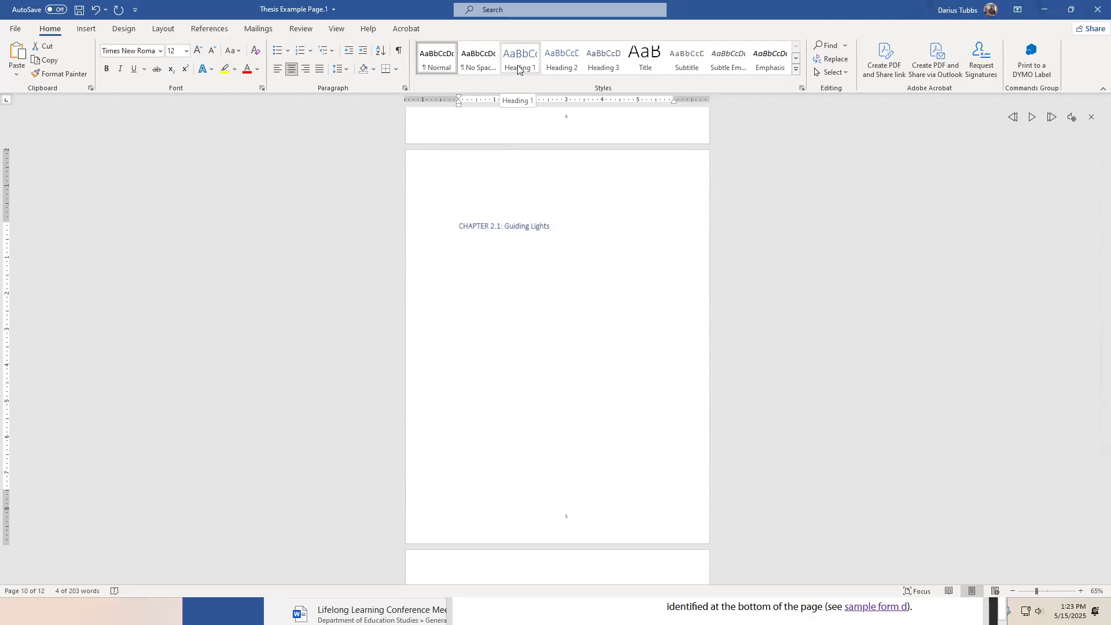
{"action": "left_click", "coordinate": [562, 58]}
{"action": "left_click", "coordinate": [509, 289]}
{"action": "scroll", "coordinate": [557, 326], "scroll_direction": "up", "scroll_amount": 10}
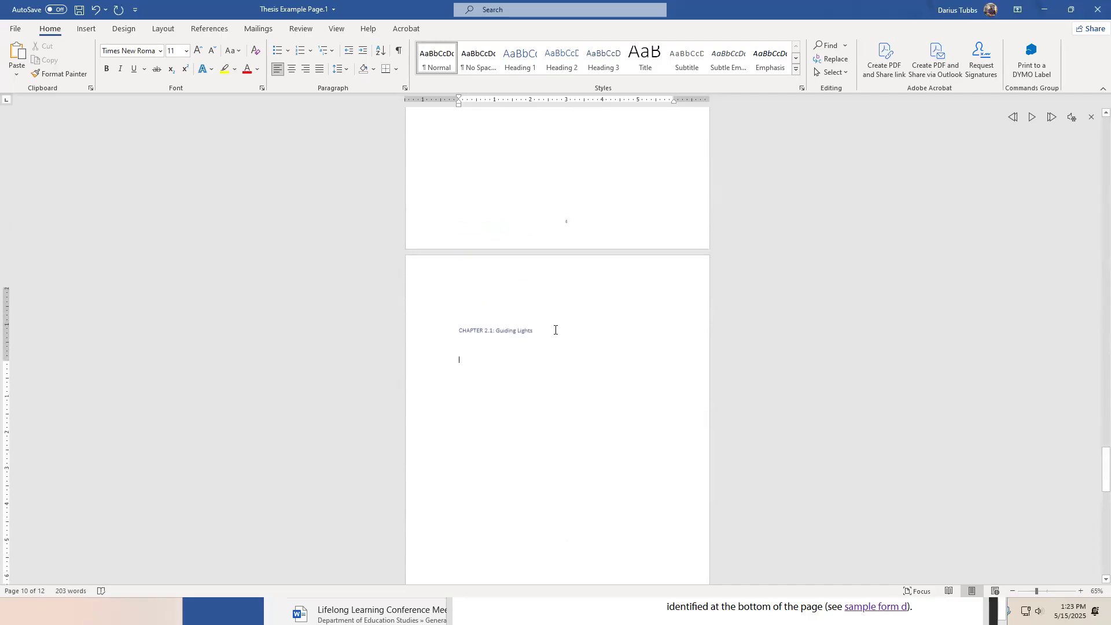
Update the table of contents so it lists the chapter titles styled as headings.
{"action": "scroll", "coordinate": [559, 299], "scroll_direction": "up", "scroll_amount": 12}
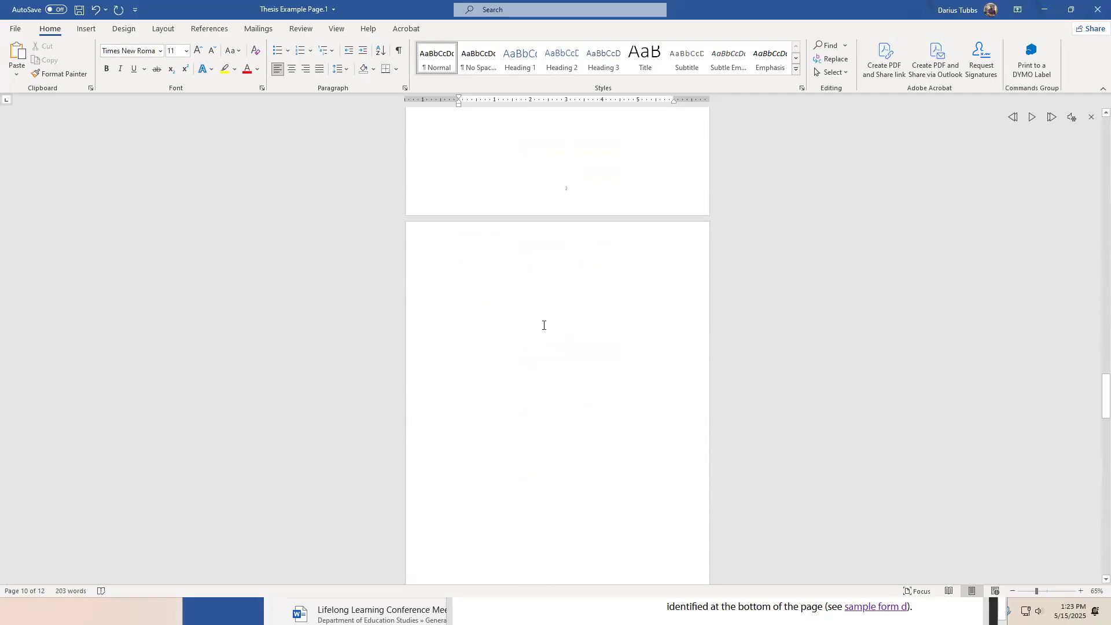
{"action": "scroll", "coordinate": [546, 342], "scroll_direction": "up", "scroll_amount": 10}
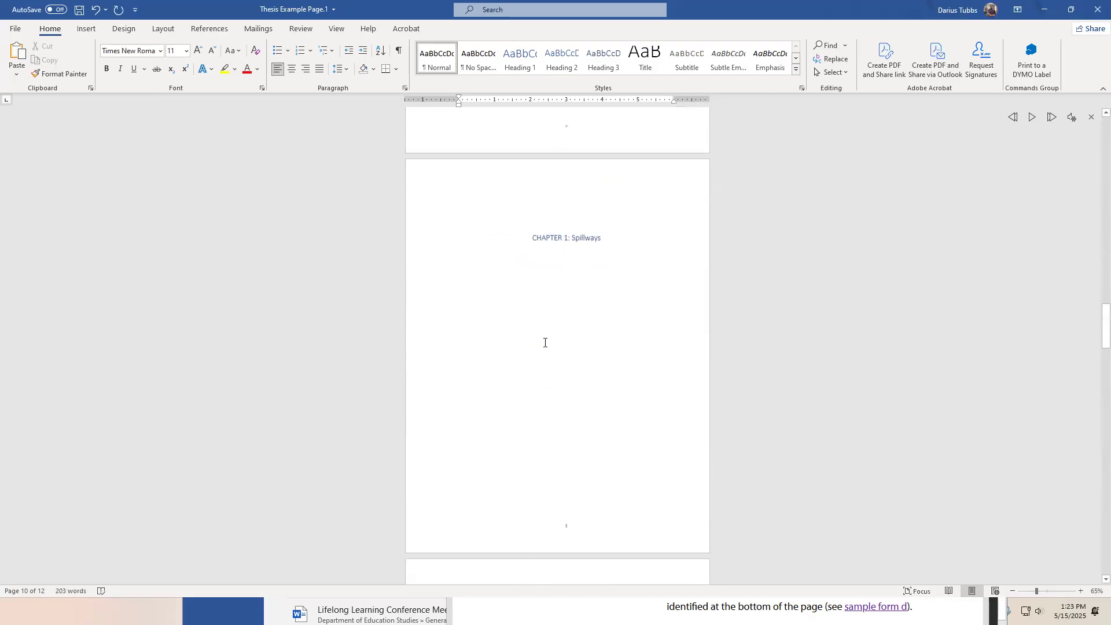
{"action": "scroll", "coordinate": [558, 332], "scroll_direction": "up", "scroll_amount": 4}
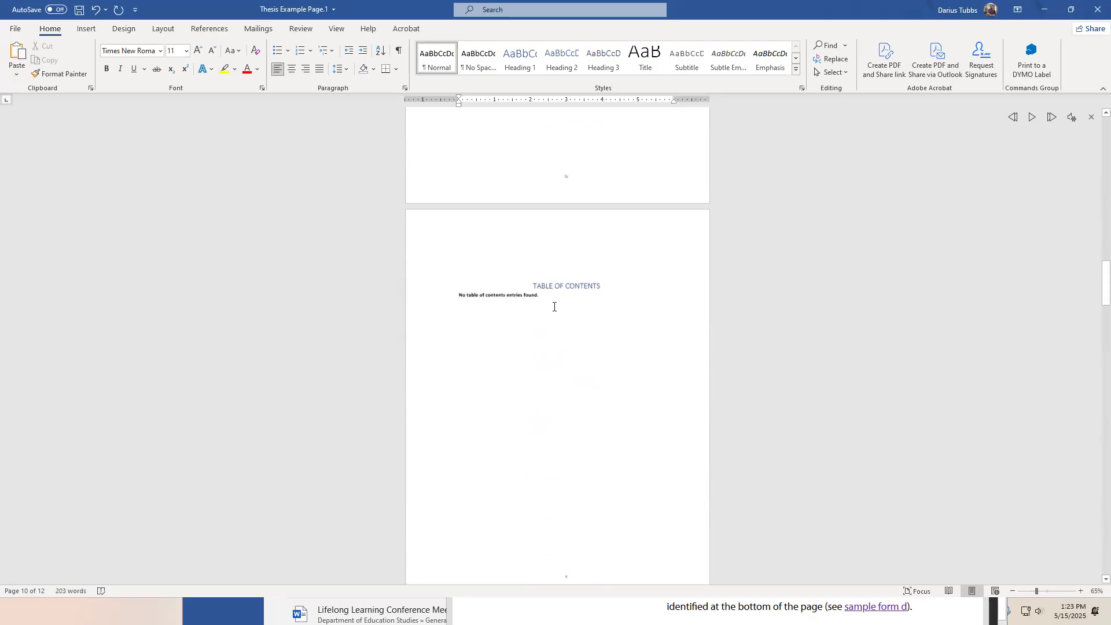
{"action": "left_click", "coordinate": [544, 312]}
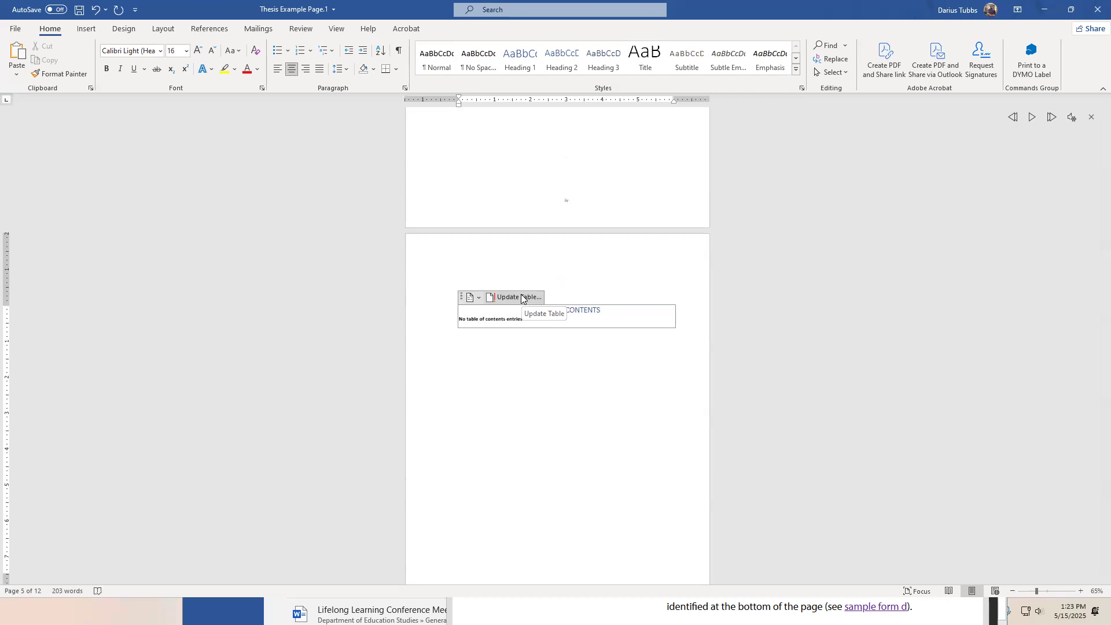
{"action": "left_click", "coordinate": [521, 298]}
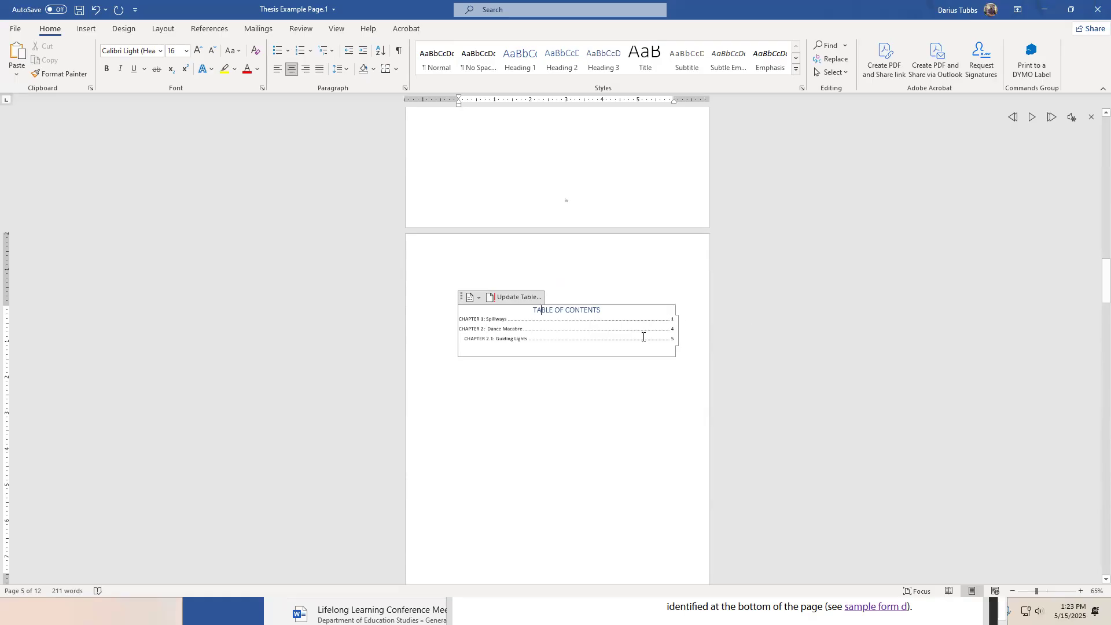
Format the "ABSTRACT" title as a centered Heading 1 with 2.0 line spacing.
{"action": "scroll", "coordinate": [776, 374], "scroll_direction": "up", "scroll_amount": 10}
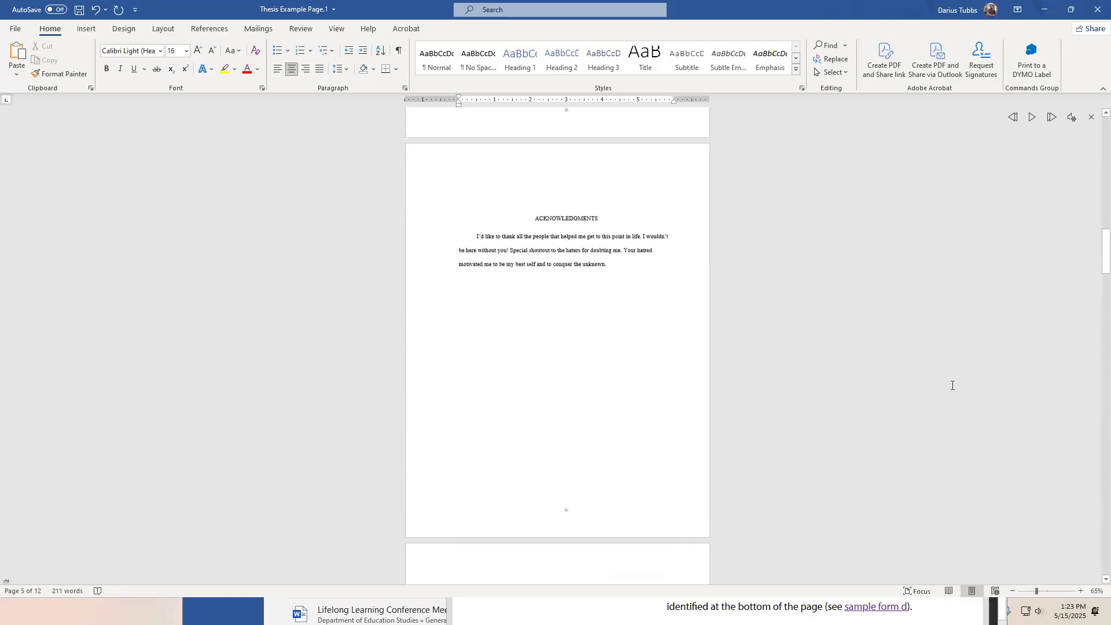
{"action": "scroll", "coordinate": [931, 399], "scroll_direction": "up", "scroll_amount": 5}
{"action": "scroll", "coordinate": [573, 327], "scroll_direction": "down", "scroll_amount": 2}
{"action": "scroll", "coordinate": [572, 326], "scroll_direction": "down", "scroll_amount": 5}
{"action": "scroll", "coordinate": [575, 339], "scroll_direction": "up", "scroll_amount": 1}
{"action": "scroll", "coordinate": [596, 280], "scroll_direction": "up", "scroll_amount": 3}
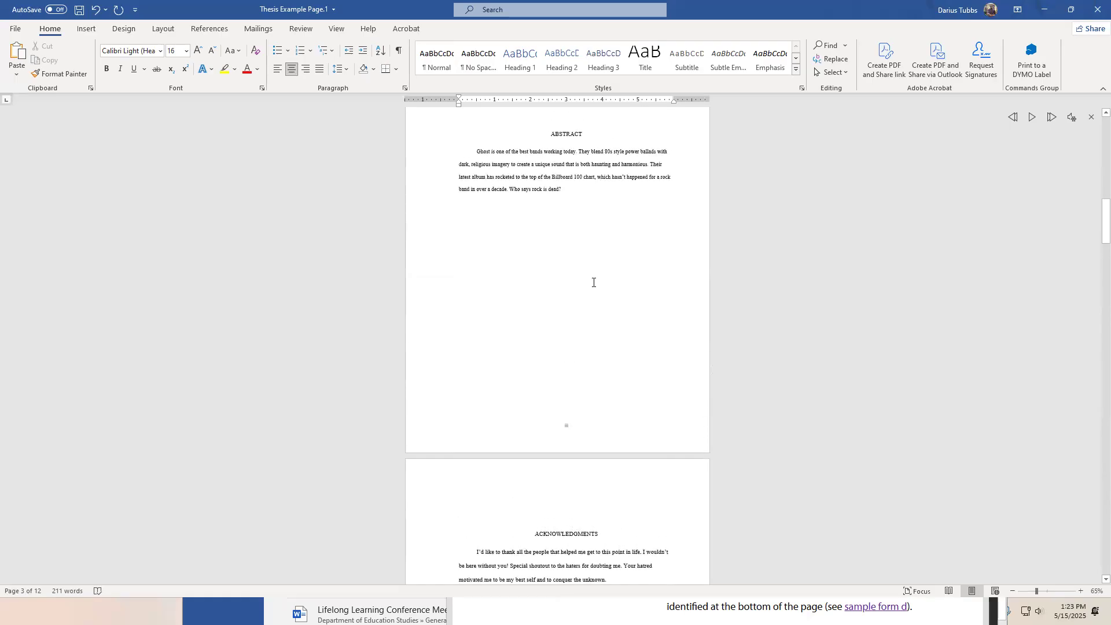
{"action": "scroll", "coordinate": [611, 290], "scroll_direction": "up", "scroll_amount": 2}
{"action": "double_click", "coordinate": [568, 237]}
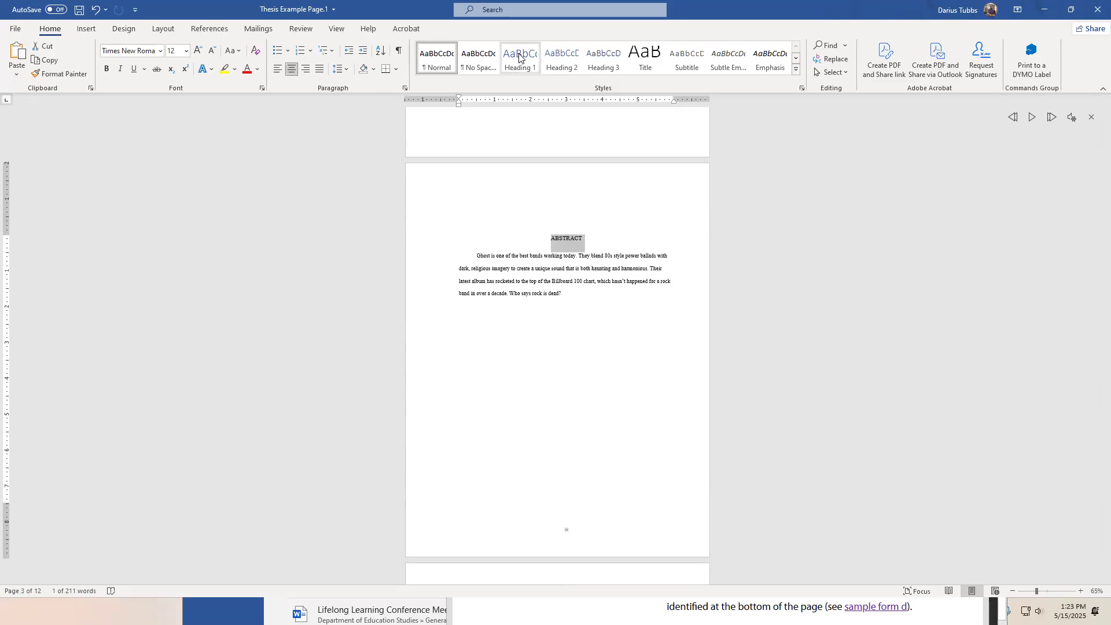
{"action": "left_click", "coordinate": [534, 53]}
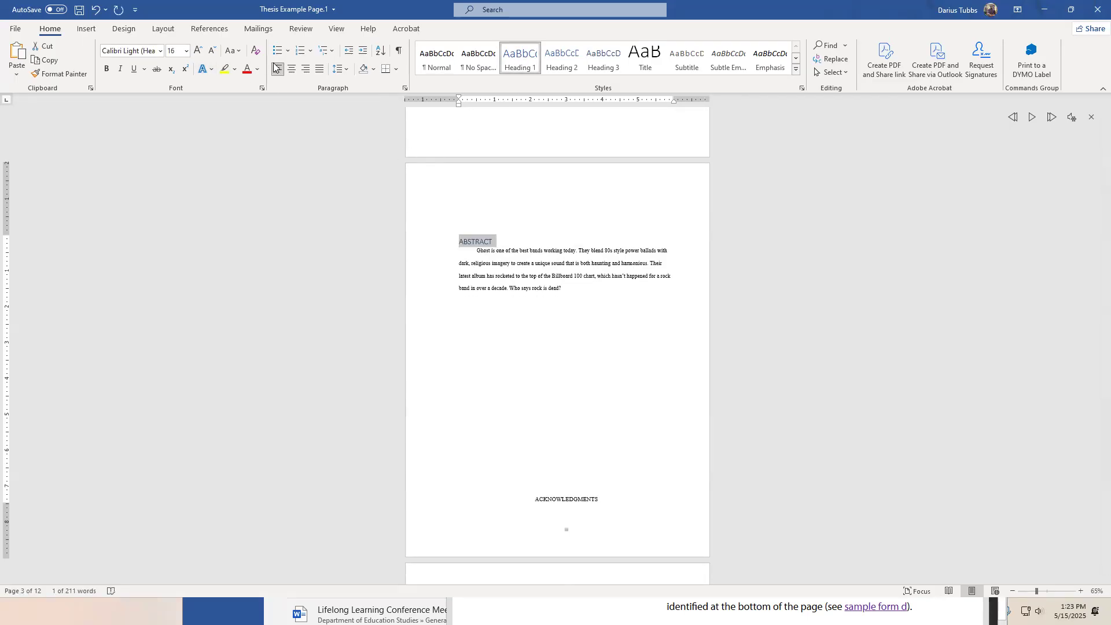
{"action": "left_click", "coordinate": [291, 68]}
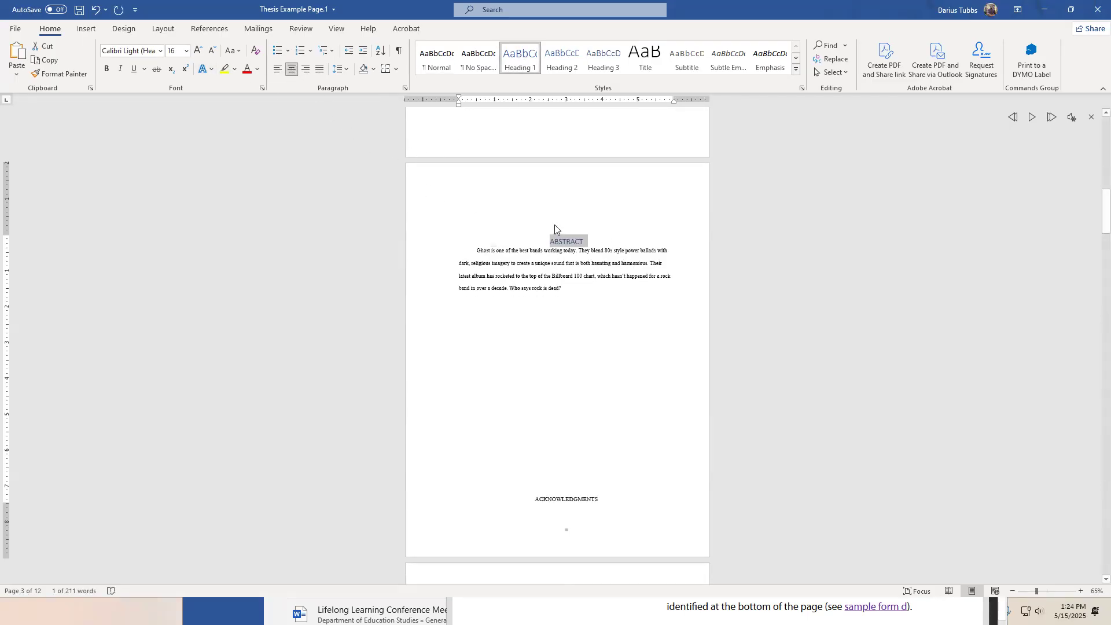
{"action": "left_click", "coordinate": [340, 69]}
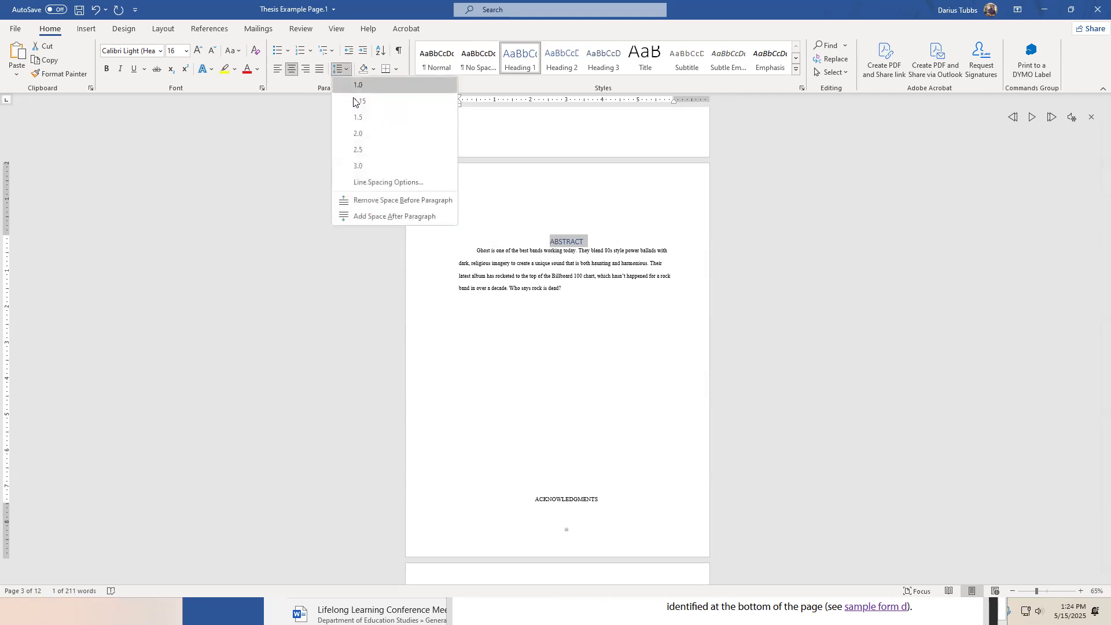
{"action": "left_click", "coordinate": [369, 134]}
Format the "ACKNOWLEDGMENTS" title as a centered Heading 1 with 2.0 line spacing.
{"action": "scroll", "coordinate": [585, 376], "scroll_direction": "down", "scroll_amount": 5}
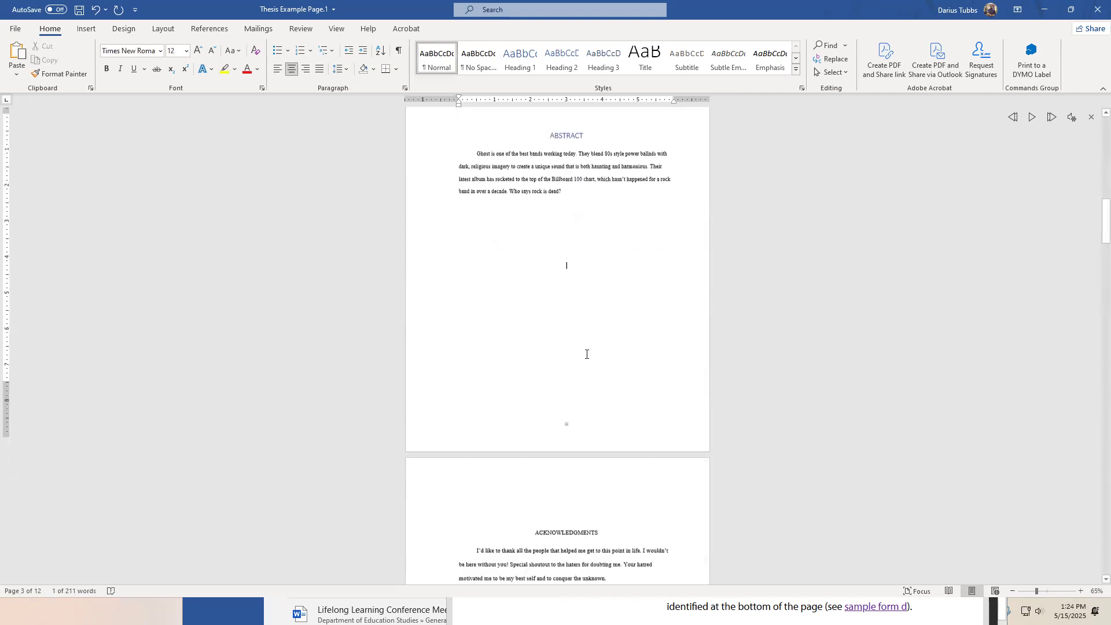
{"action": "double_click", "coordinate": [563, 311]}
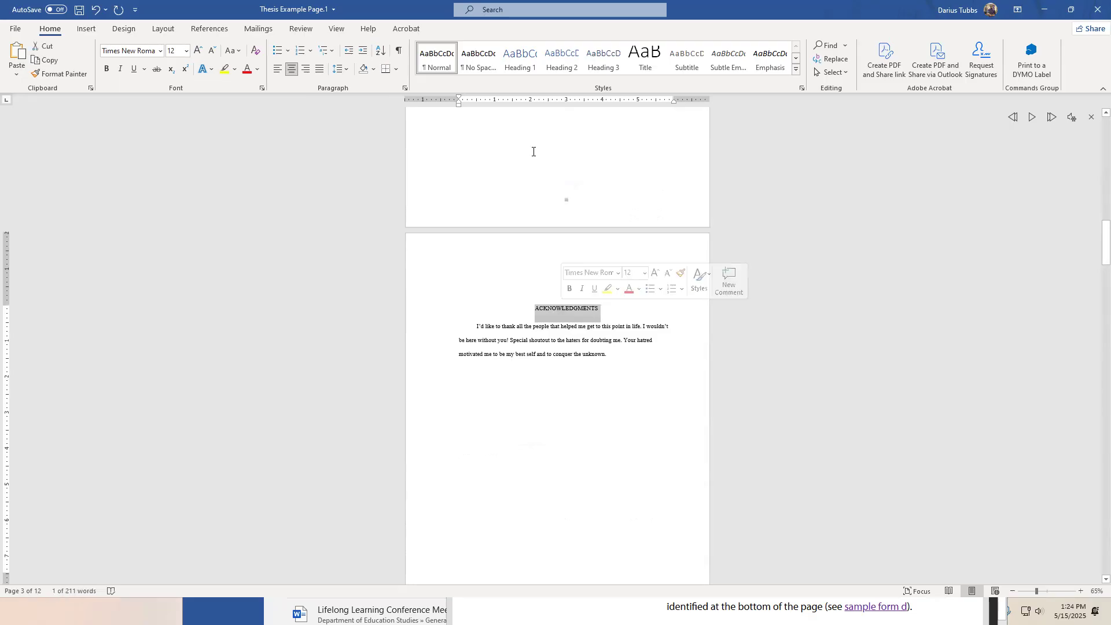
{"action": "left_click", "coordinate": [520, 58]}
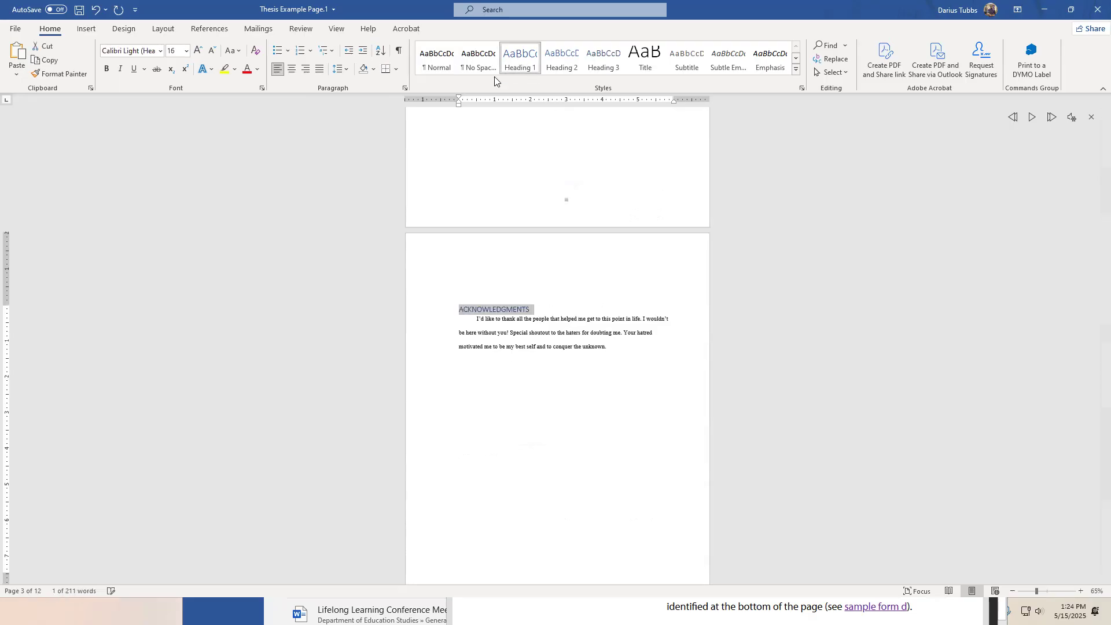
{"action": "left_click", "coordinate": [292, 68]}
{"action": "left_click", "coordinate": [339, 69]}
{"action": "left_click", "coordinate": [352, 133]}
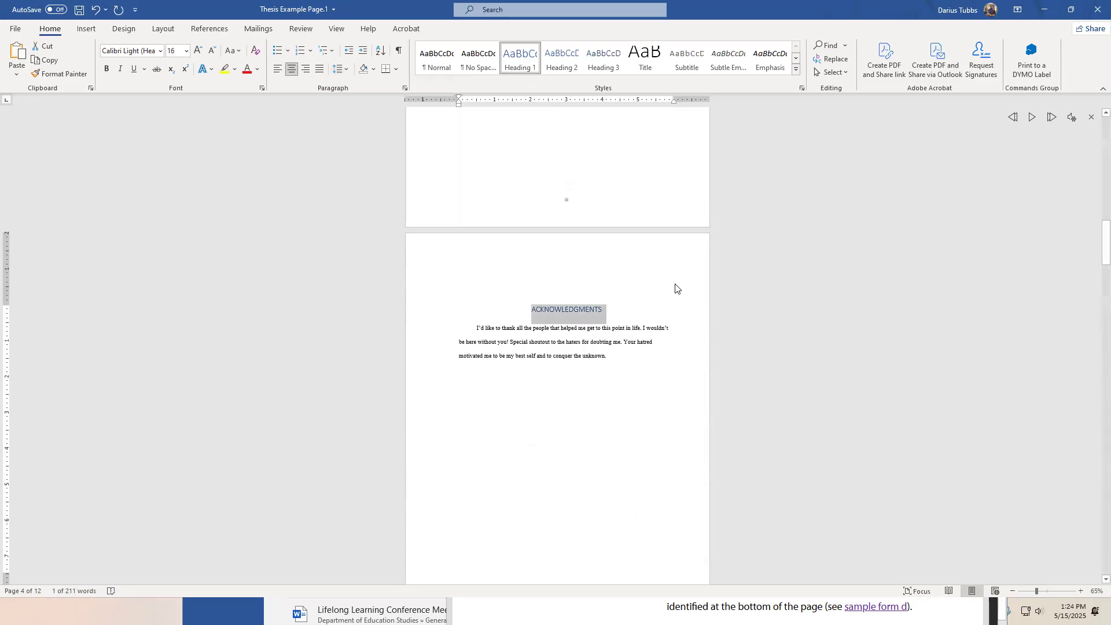
{"action": "left_click", "coordinate": [656, 292]}
Update the entire table of contents, not only its page numbers, to include the newly styled front-matter titles.
{"action": "scroll", "coordinate": [596, 328], "scroll_direction": "down", "scroll_amount": 6}
{"action": "scroll", "coordinate": [598, 296], "scroll_direction": "up", "scroll_amount": 4}
{"action": "scroll", "coordinate": [608, 334], "scroll_direction": "down", "scroll_amount": 5}
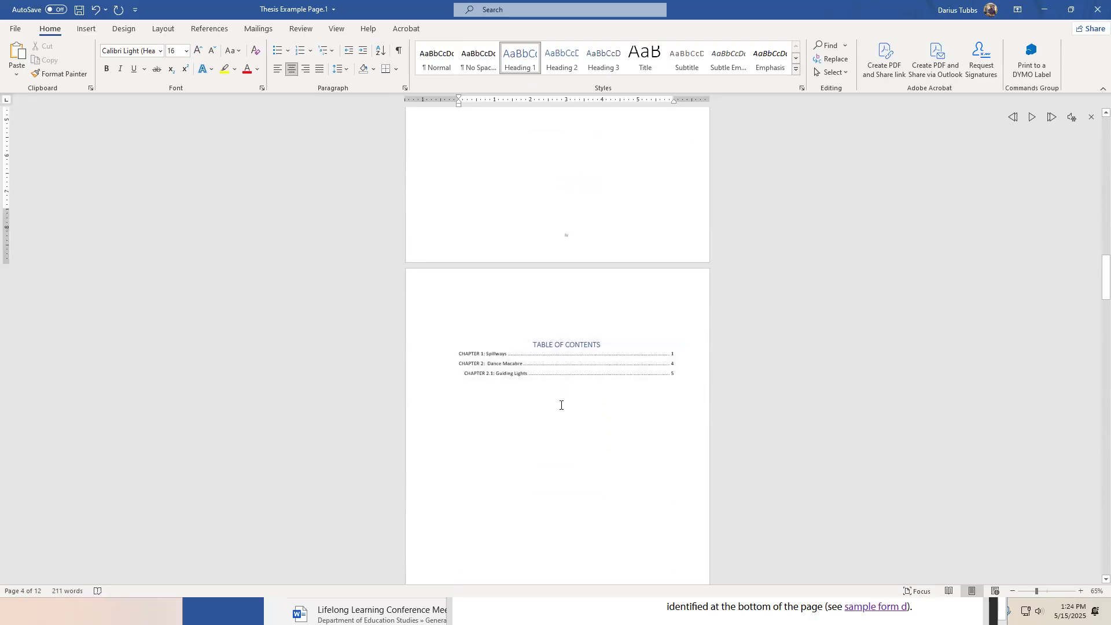
{"action": "left_click", "coordinate": [505, 354]}
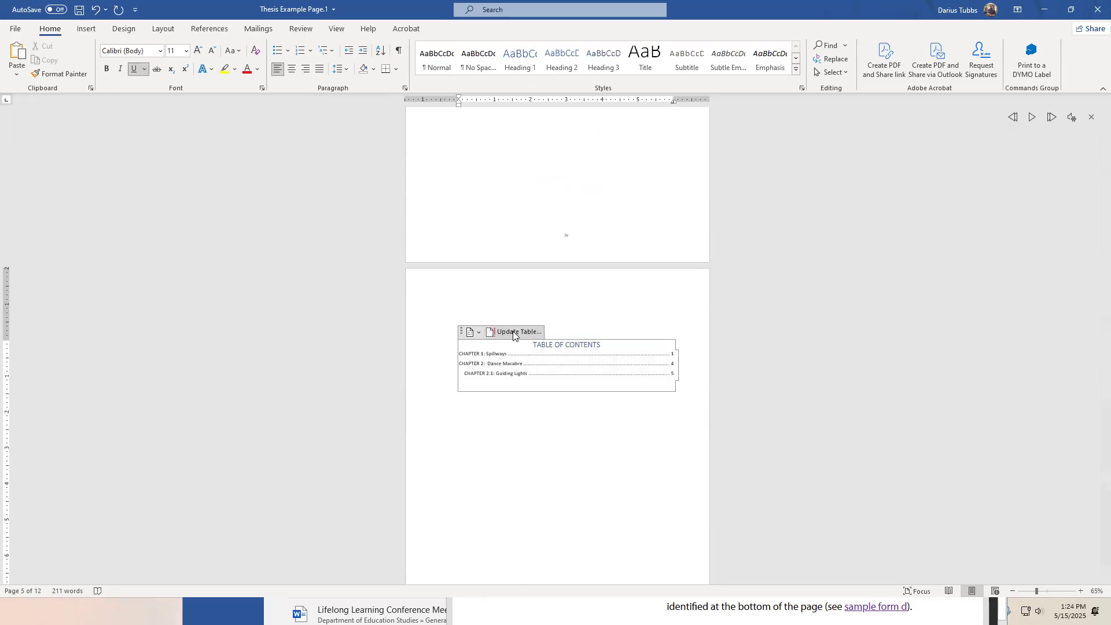
{"action": "left_click", "coordinate": [515, 333]}
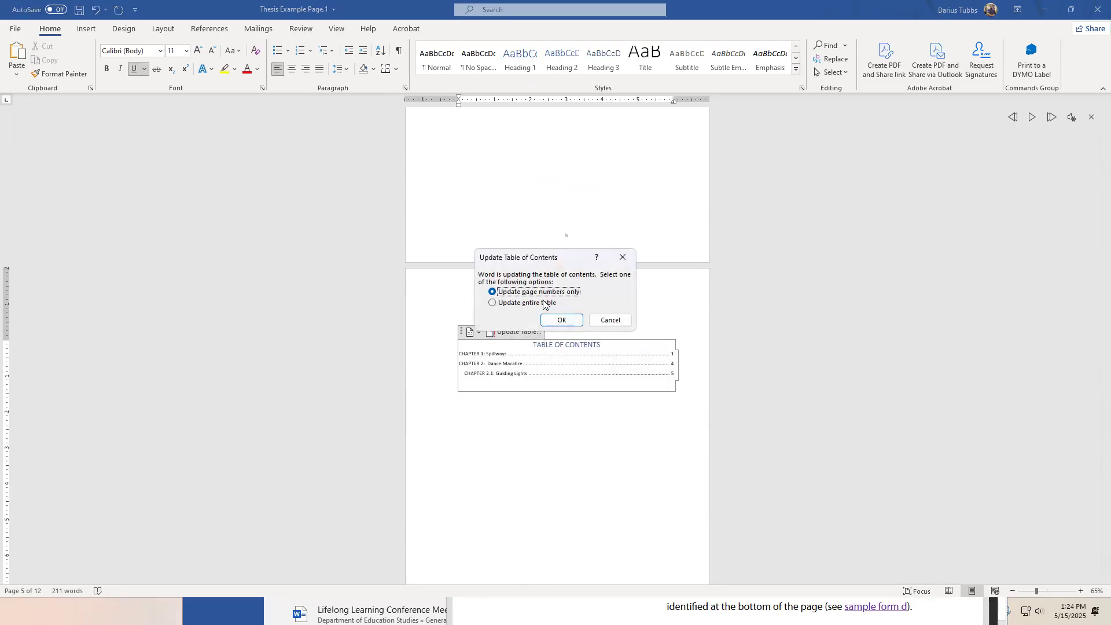
{"action": "left_click", "coordinate": [510, 305]}
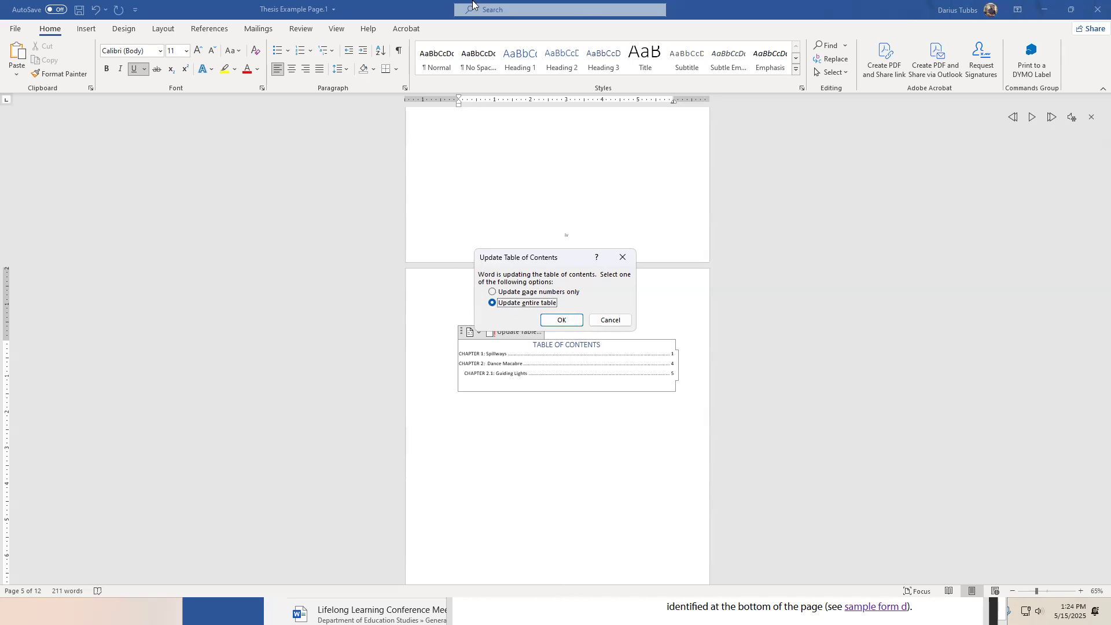
{"action": "left_click", "coordinate": [570, 321]}
{"action": "left_click", "coordinate": [774, 345]}
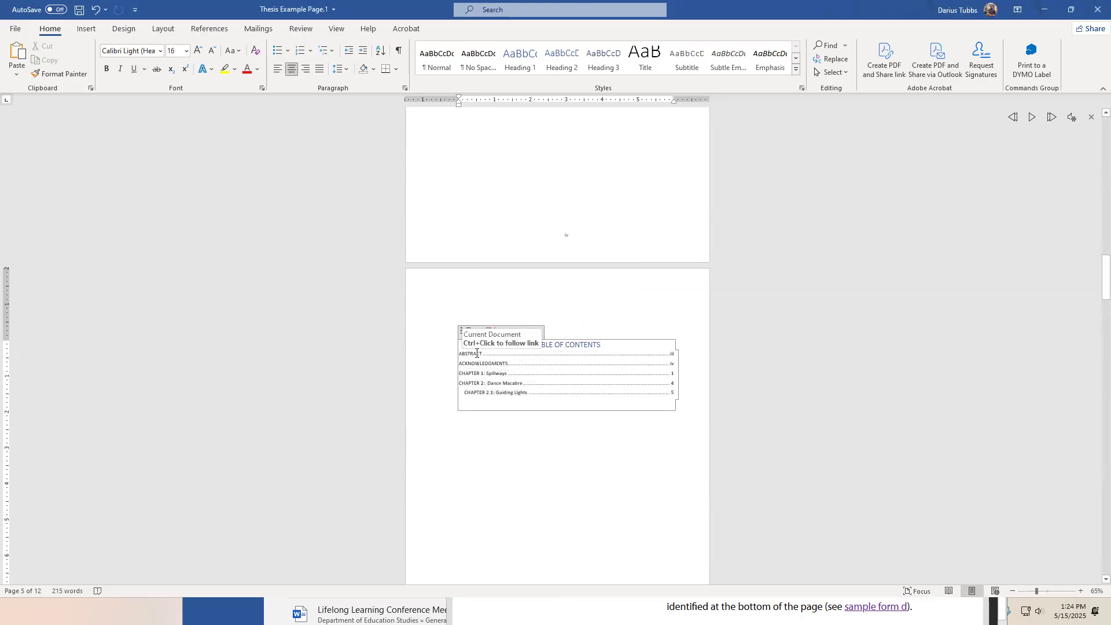